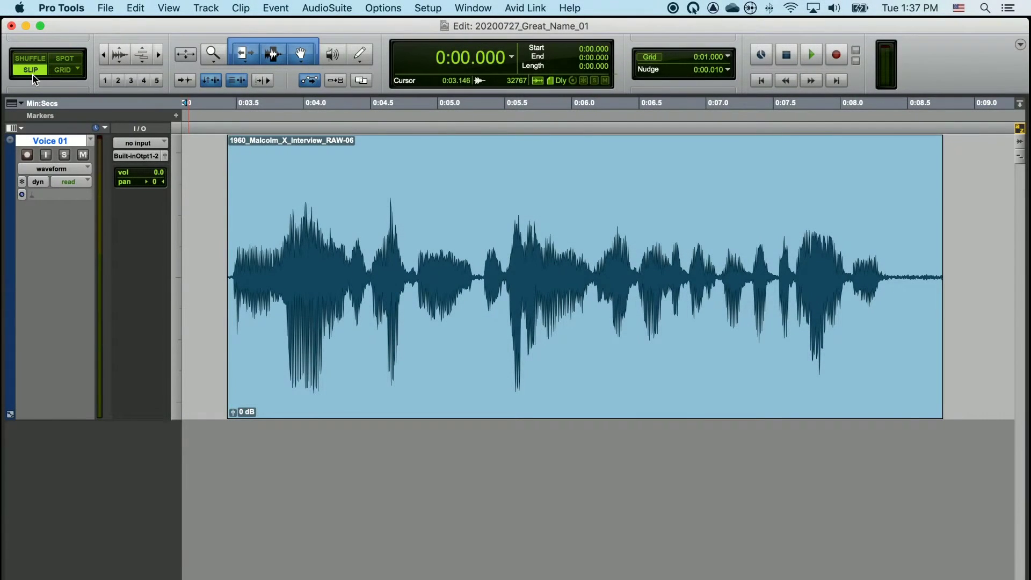
# Split the clip at 0:05.333 and 0:06.160 and delete the filler-word piece, leaving a gap.
pyautogui.click(546, 211)
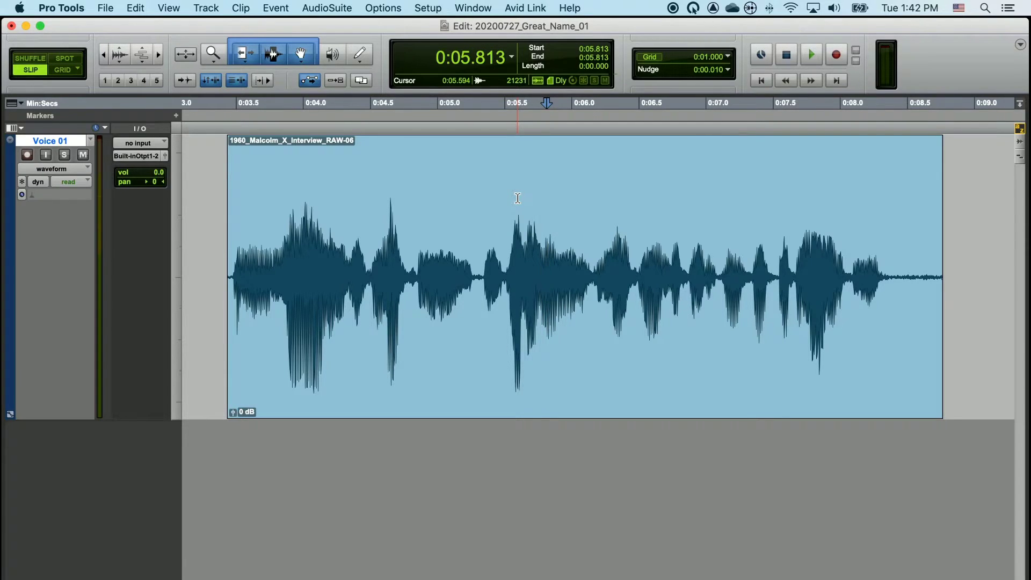
pyautogui.click(482, 205)
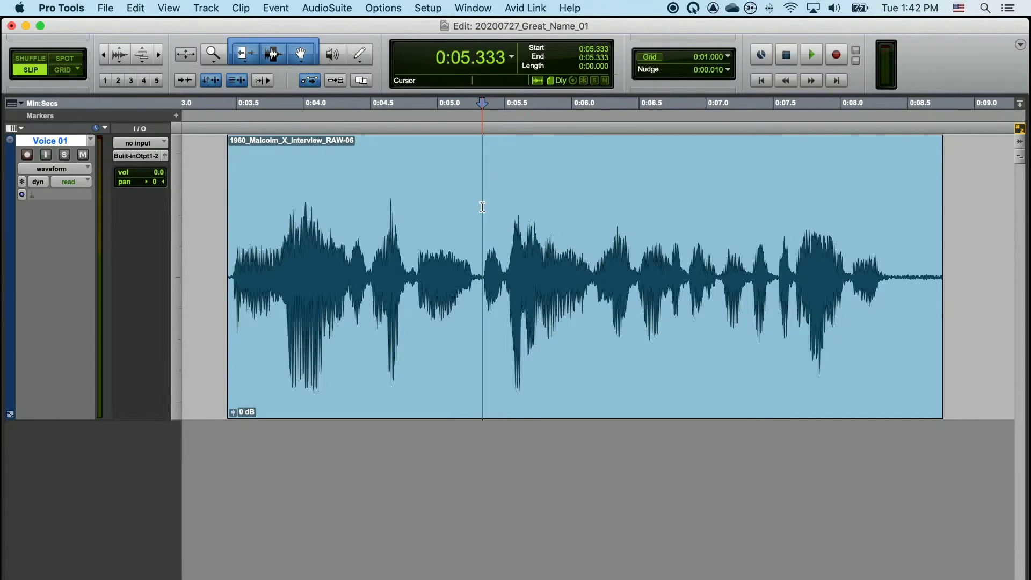
pyautogui.press('b')
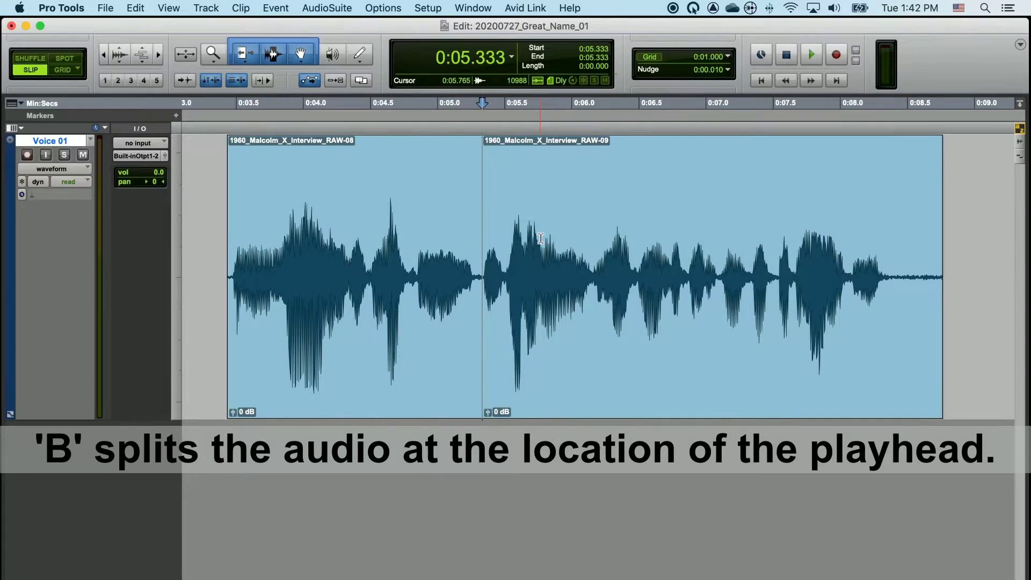
pyautogui.click(593, 246)
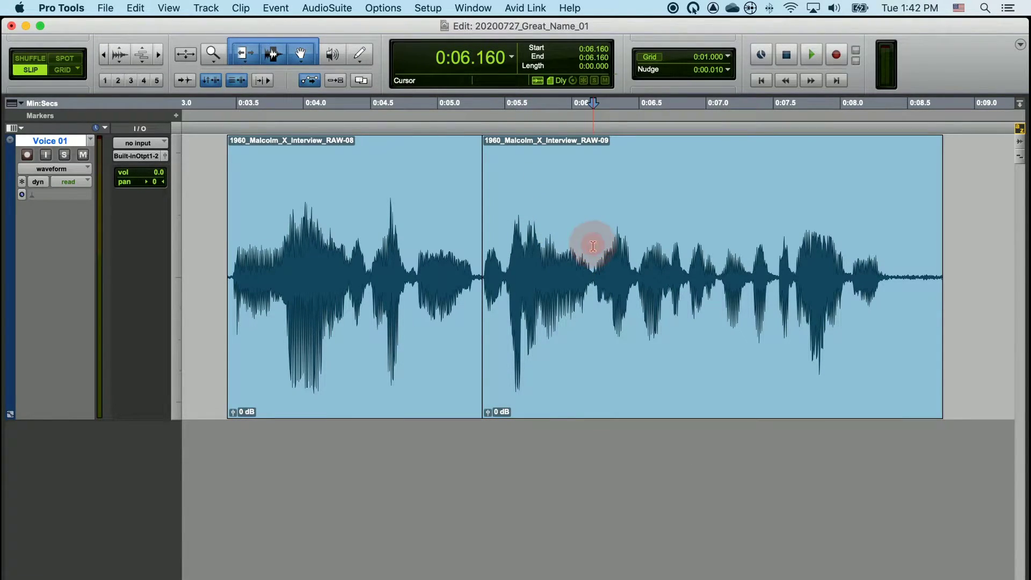
pyautogui.press('super+e')
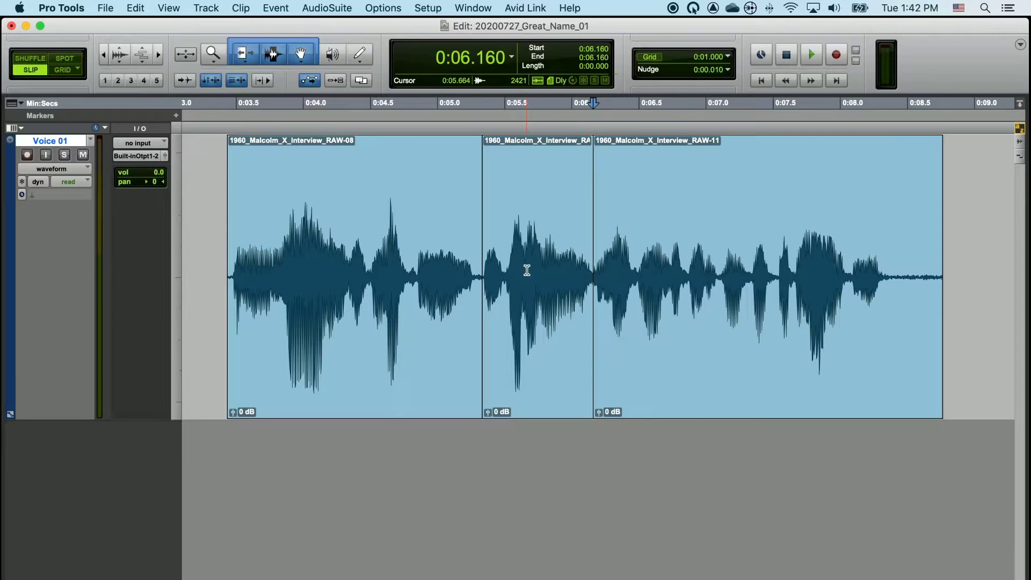
pyautogui.click(536, 394)
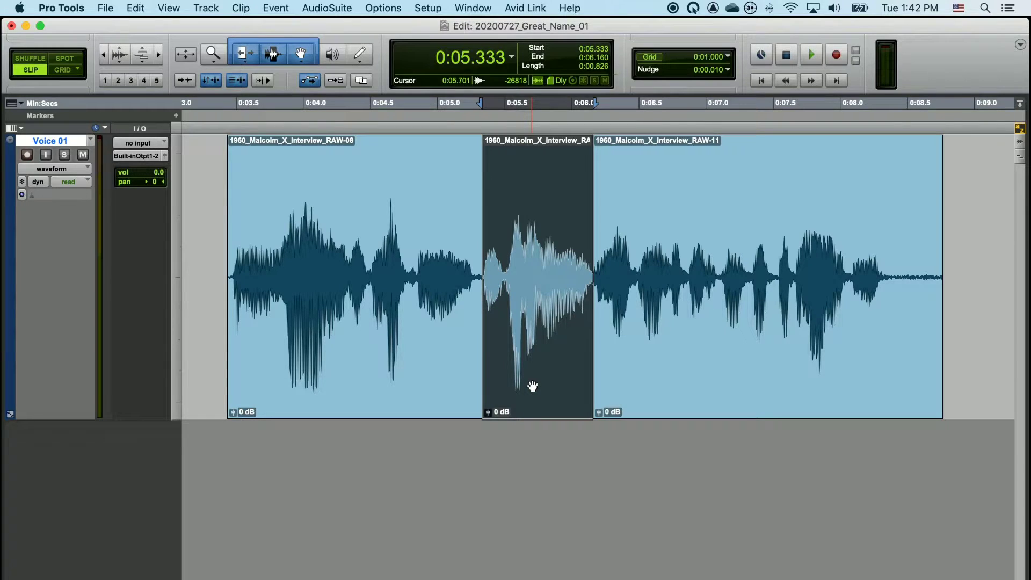
pyautogui.press('Delete')
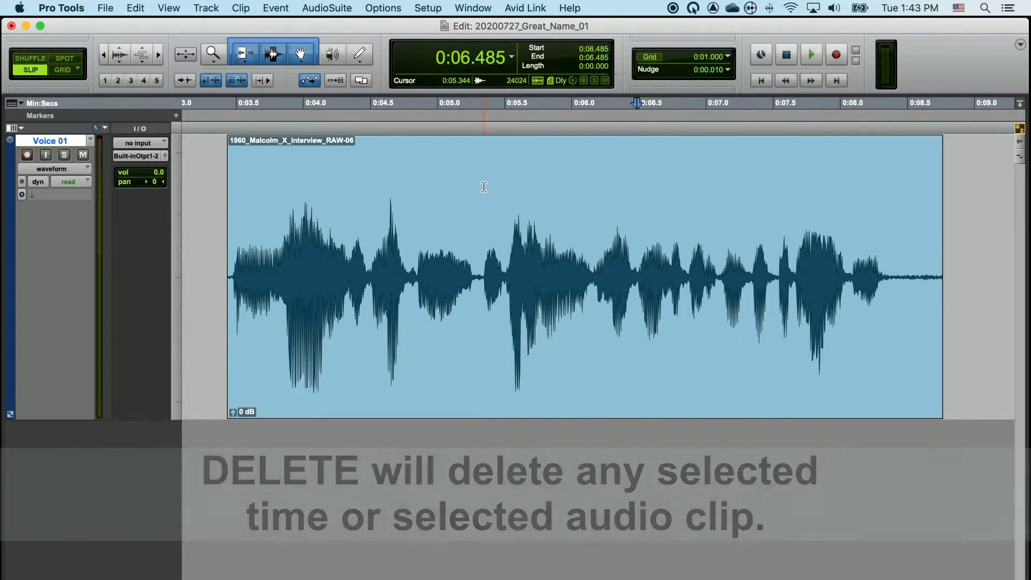
# Split at 0:05.344, slide the second clip to 0:05.770, delete it, then undo to rejoin.
pyautogui.click(484, 187)
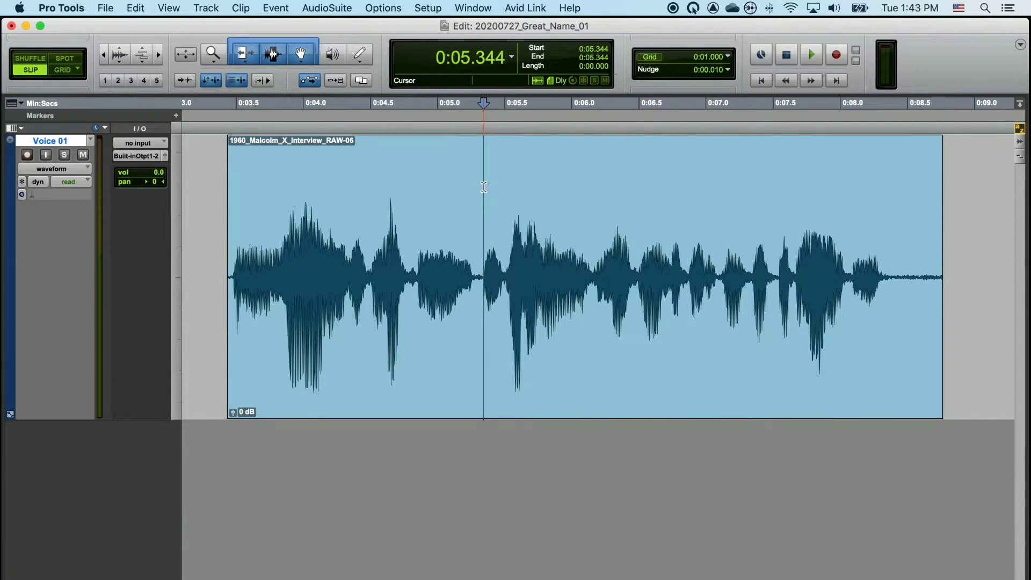
pyautogui.press('b')
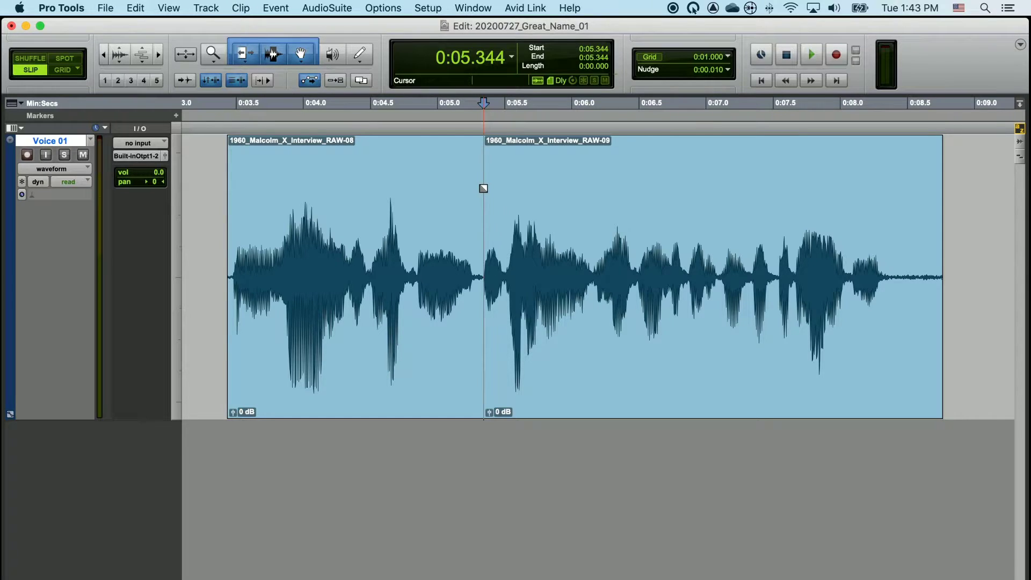
pyautogui.click(418, 177)
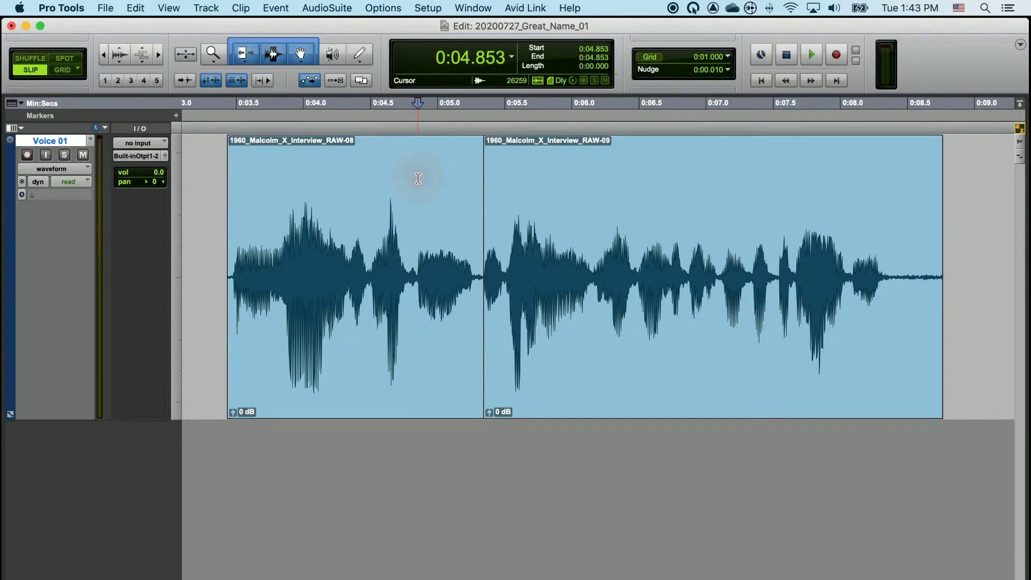
pyautogui.moveTo(597, 372); pyautogui.dragTo(641, 397)
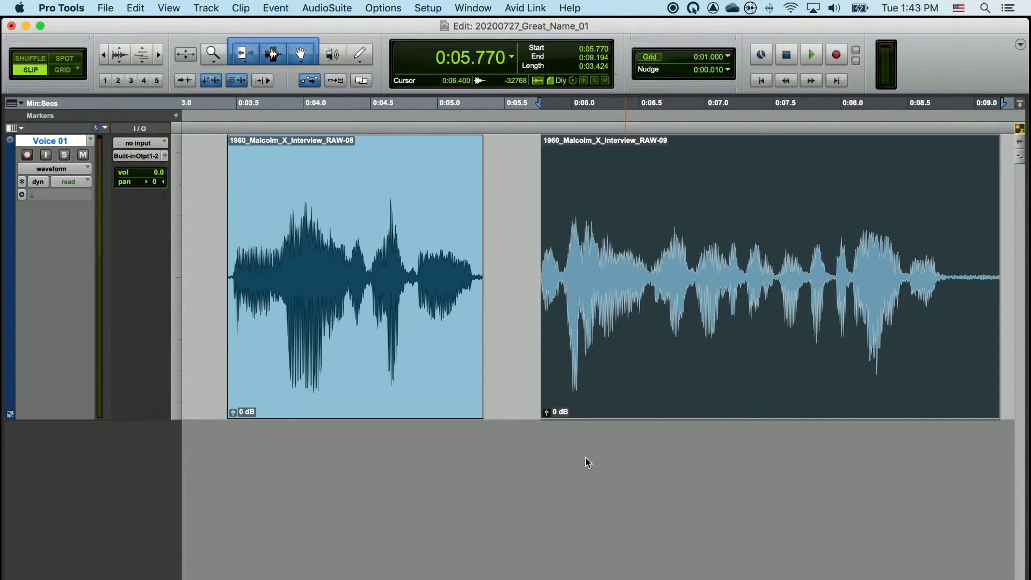
pyautogui.press('Delete')
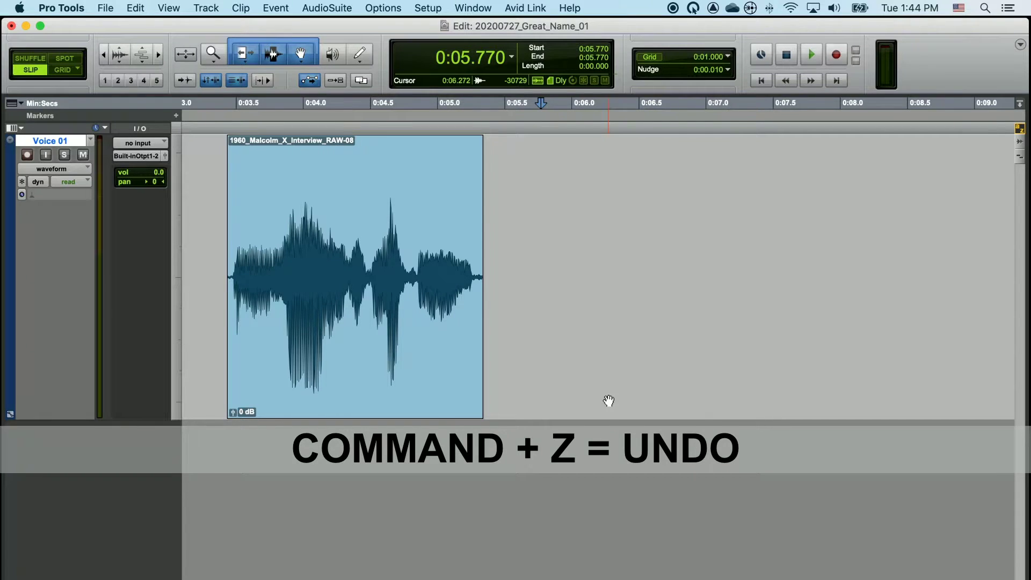
pyautogui.press('super+z')
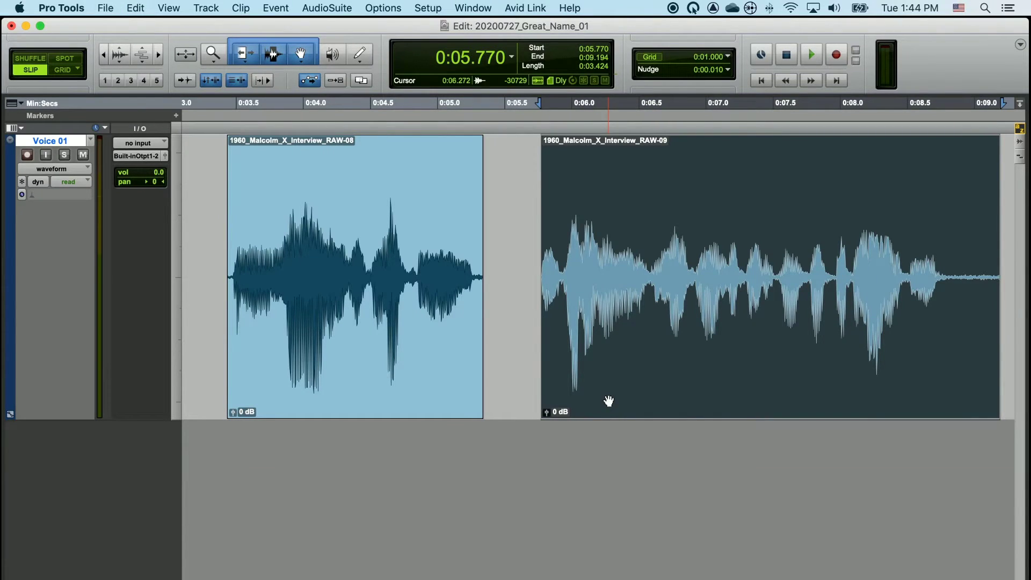
pyautogui.press('super+z')
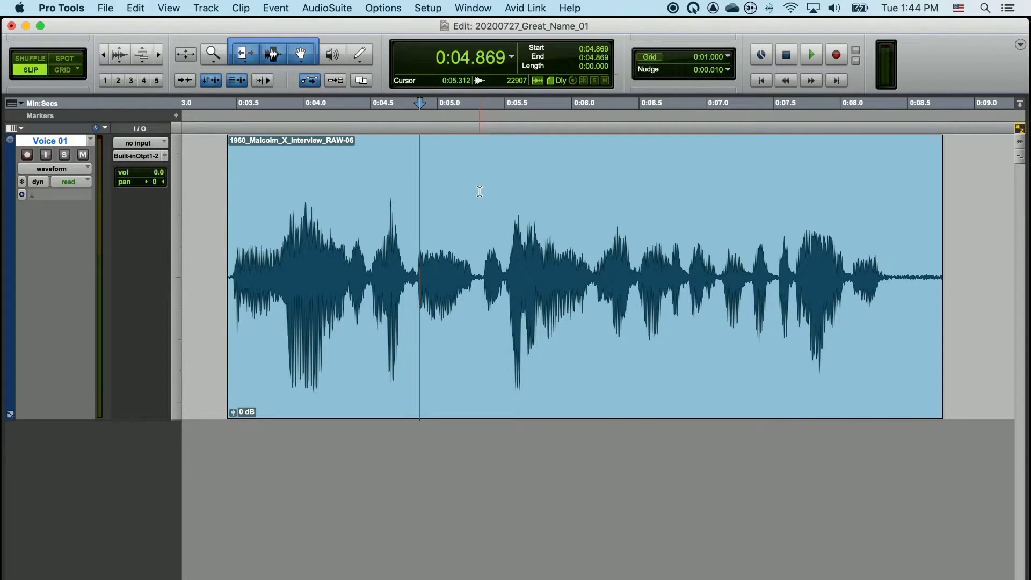
# Delete the 0:05.312–0:06.176 stretch of audio, then undo to restore the whole clip.
pyautogui.click(479, 190)
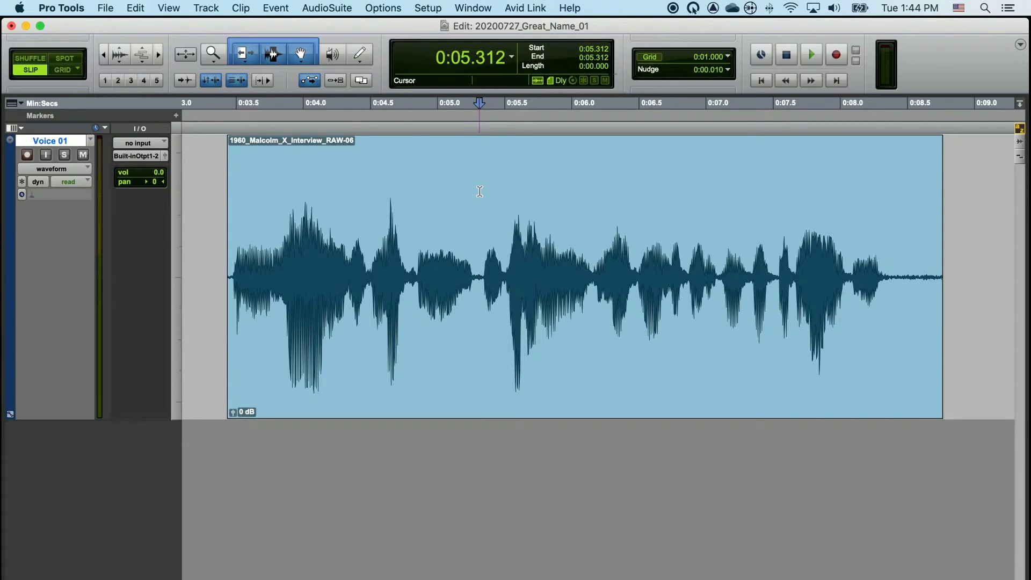
pyautogui.moveTo(480, 192); pyautogui.dragTo(595, 189)
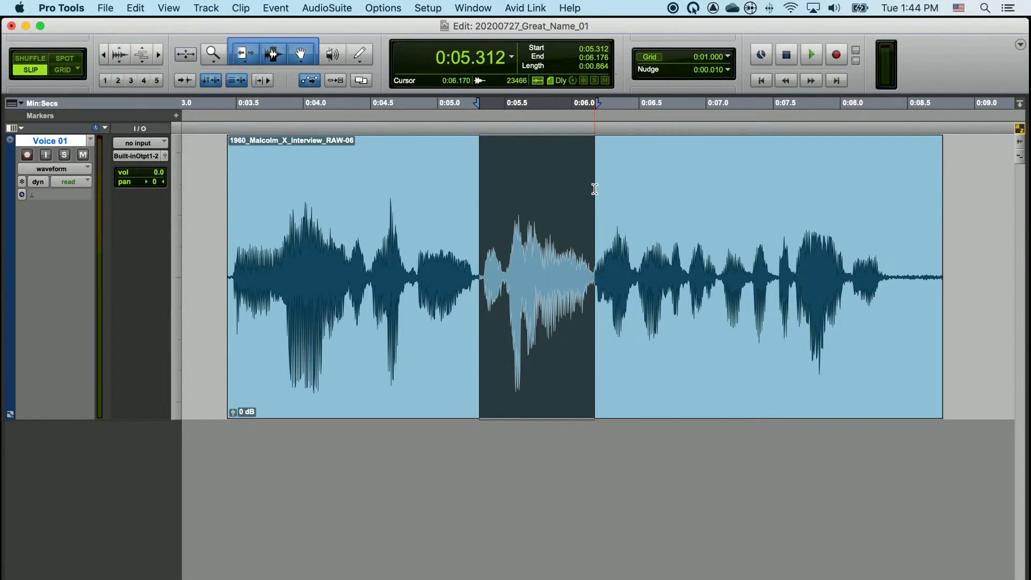
pyautogui.press('Delete')
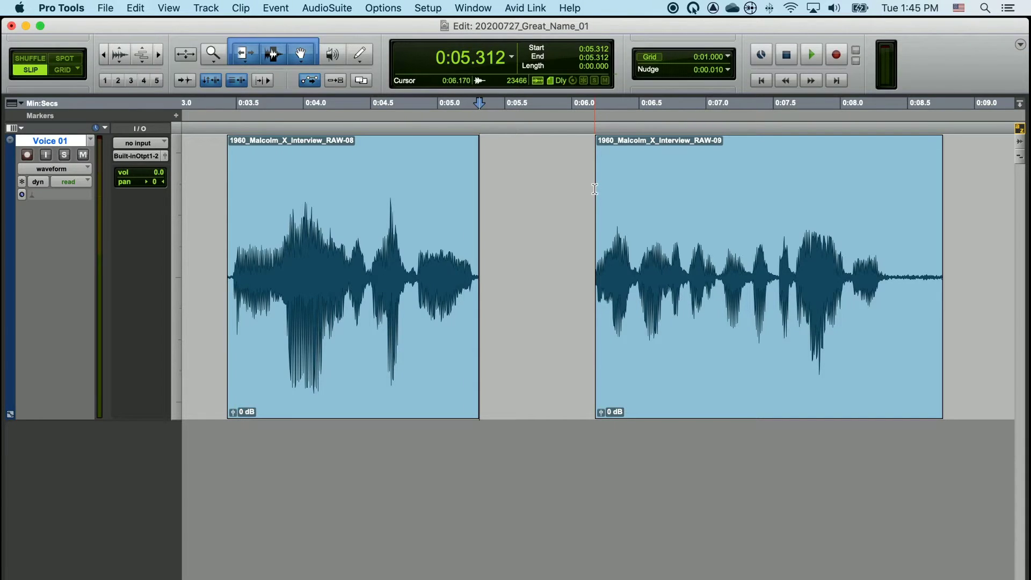
pyautogui.press('super+z')
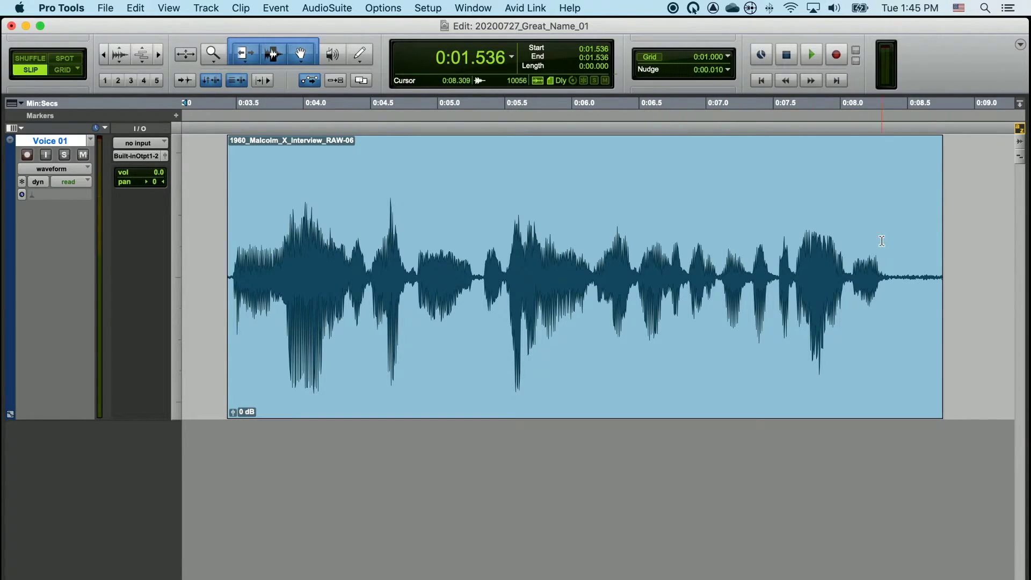
# Trim the interview clip's end and start shorter, then undo the edge trims.
pyautogui.click(872, 268)
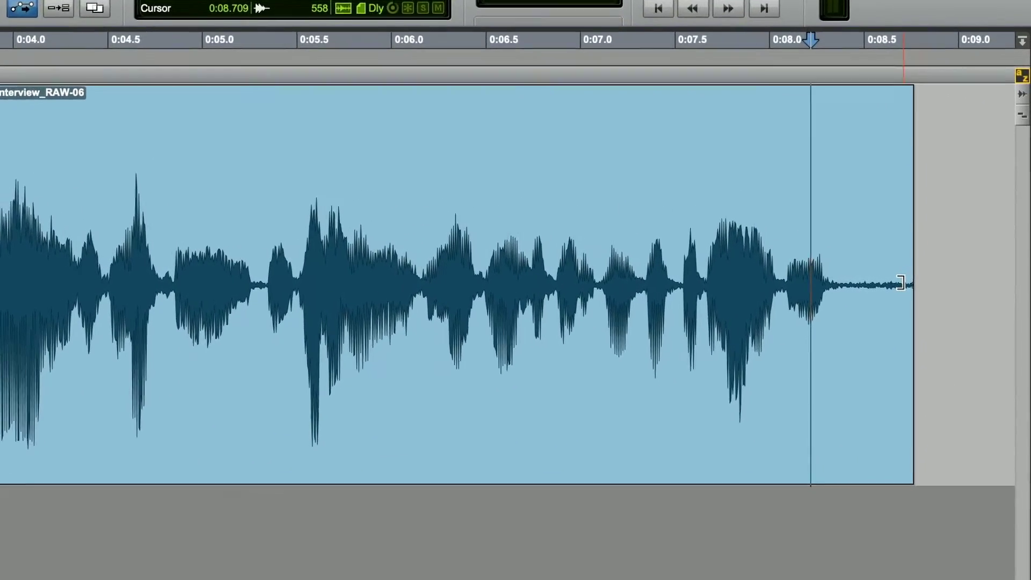
pyautogui.doubleClick(916, 280)
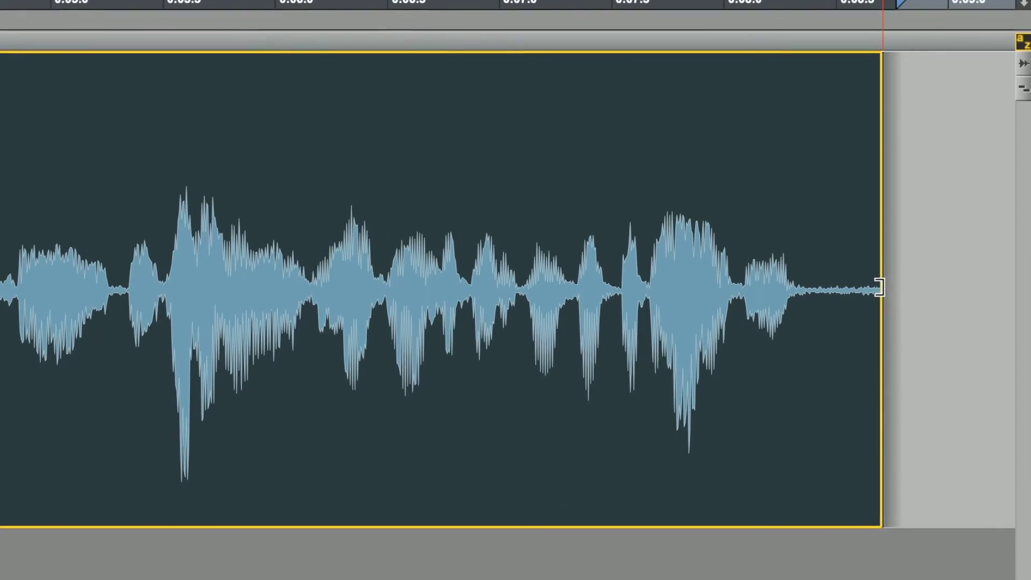
pyautogui.moveTo(858, 289); pyautogui.dragTo(743, 308)
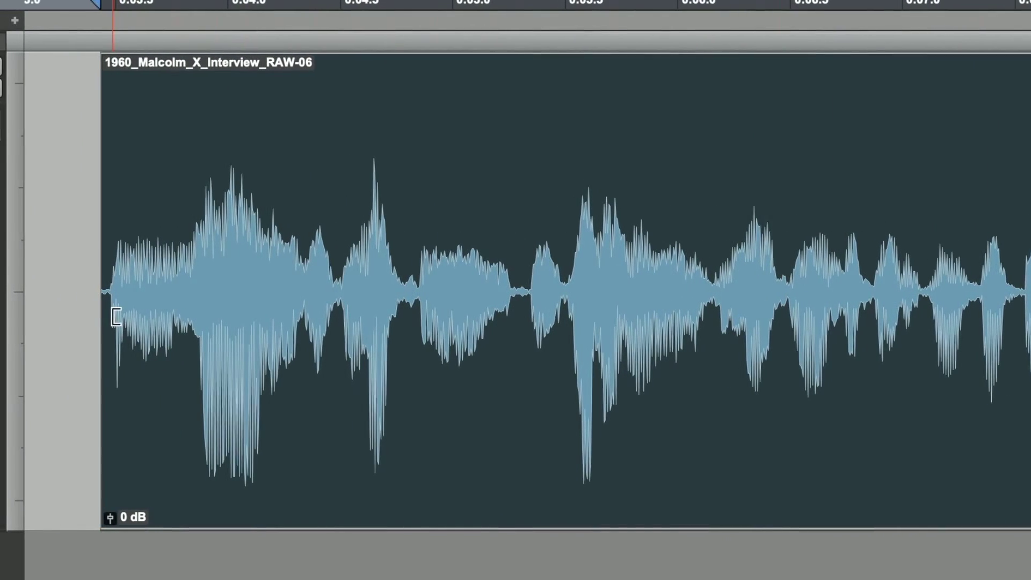
pyautogui.moveTo(117, 309); pyautogui.dragTo(197, 308)
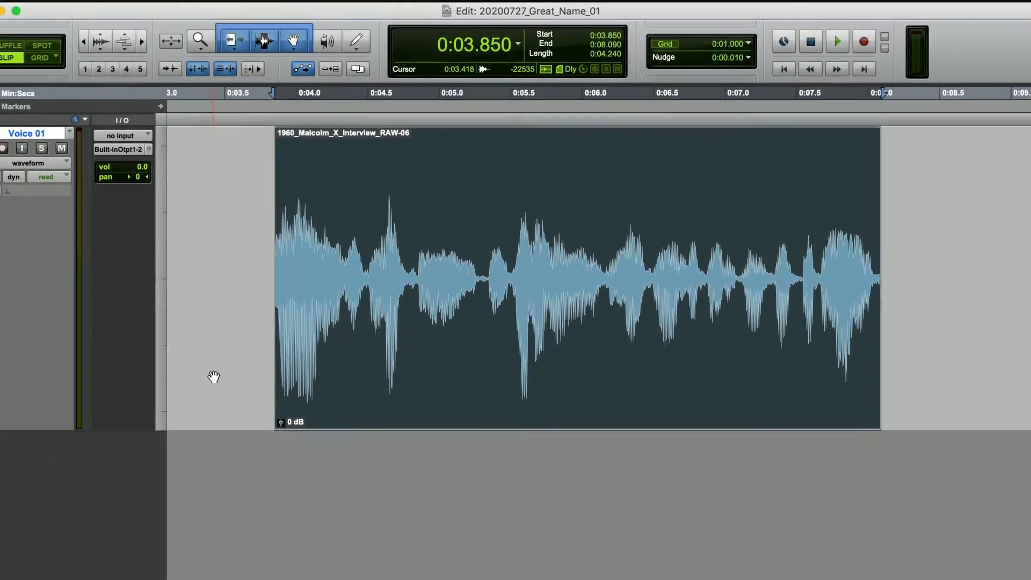
pyautogui.press('super+z')
pyautogui.press('super+z')
# Trim the clip to 0:04.490–0:06.522, undo both trims, and switch to Shuffle mode.
pyautogui.click(500, 235)
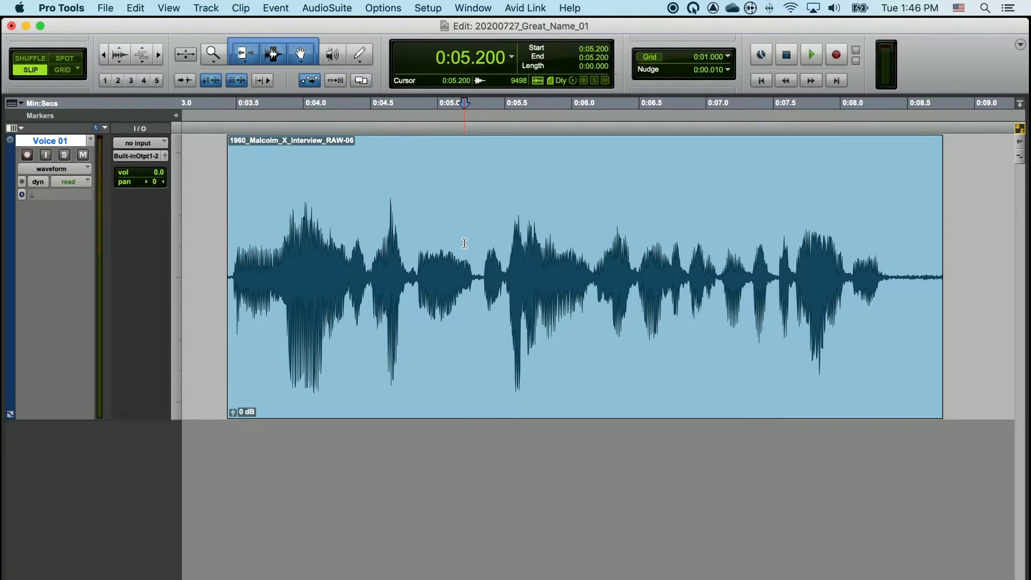
pyautogui.click(369, 201)
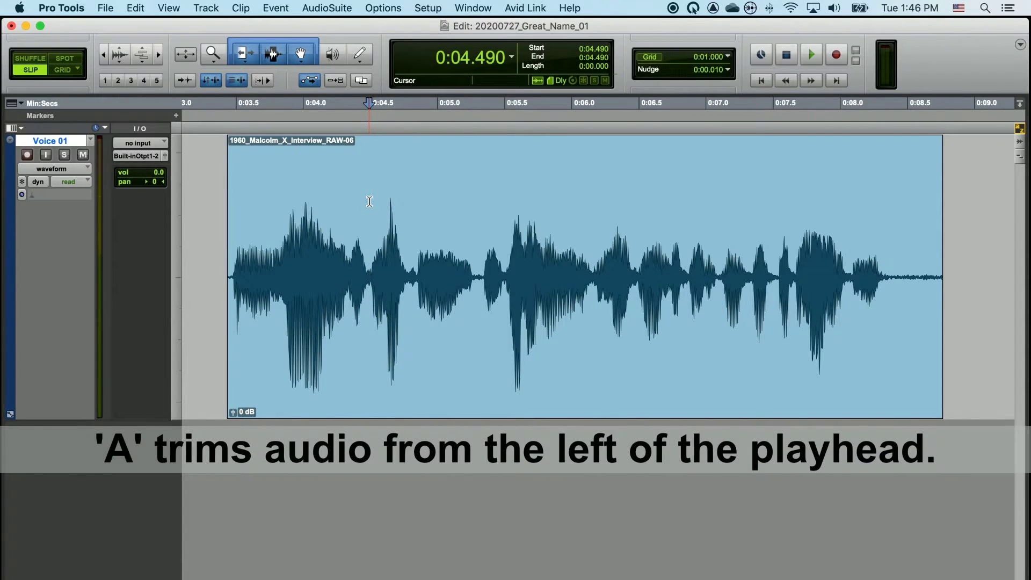
pyautogui.press('a')
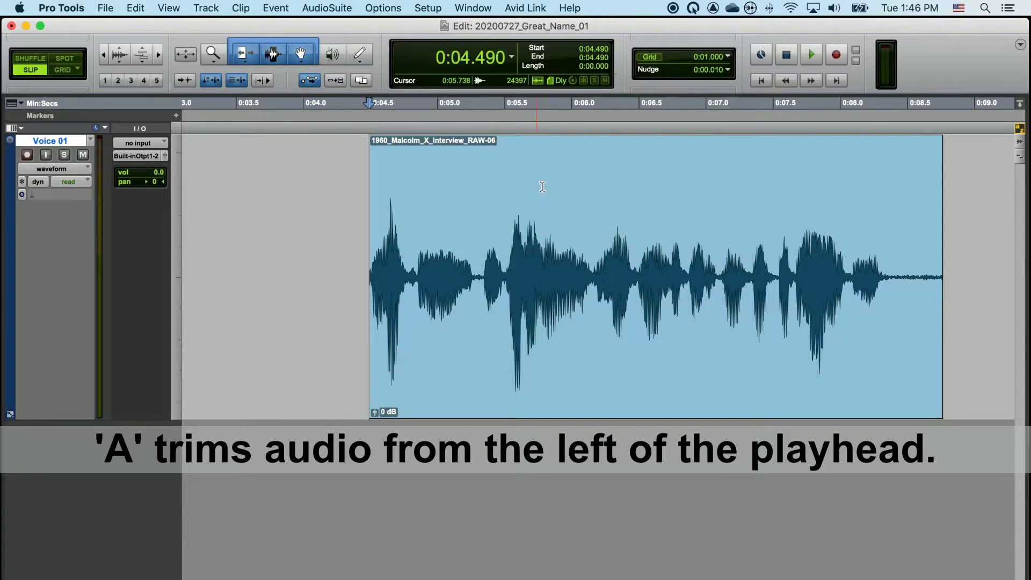
pyautogui.click(642, 223)
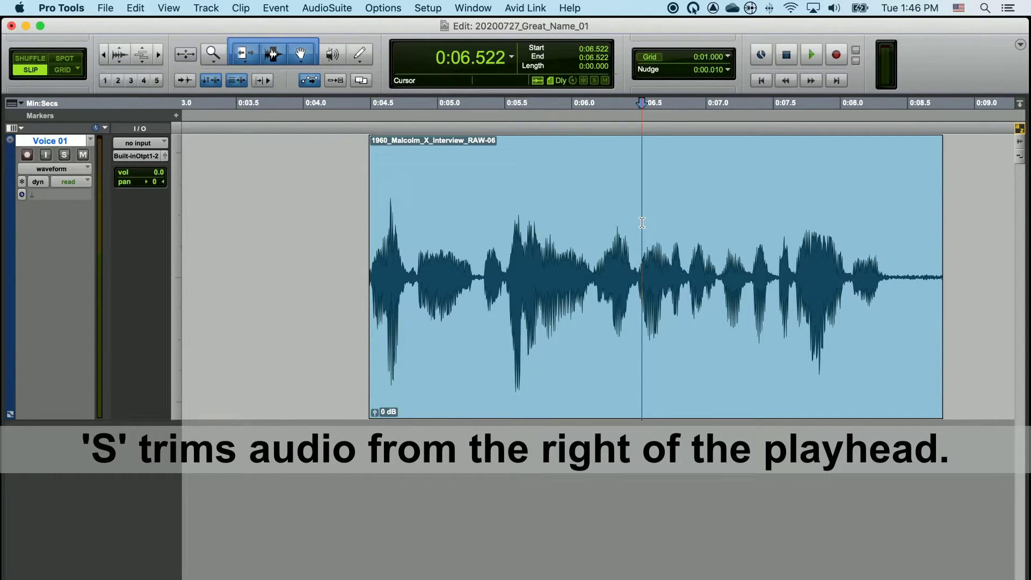
pyautogui.press('s')
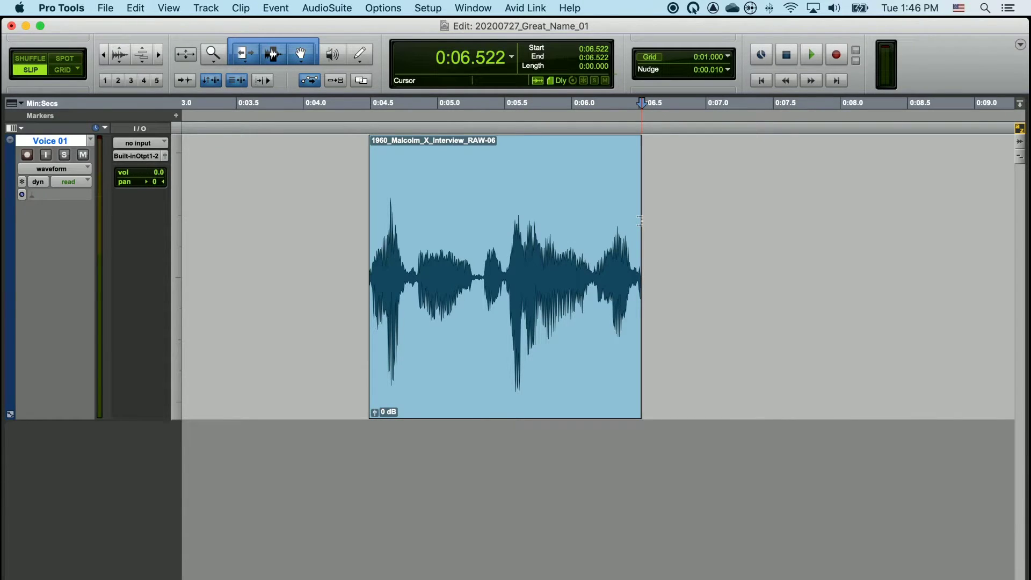
pyautogui.press('super+z')
pyautogui.press('super+z')
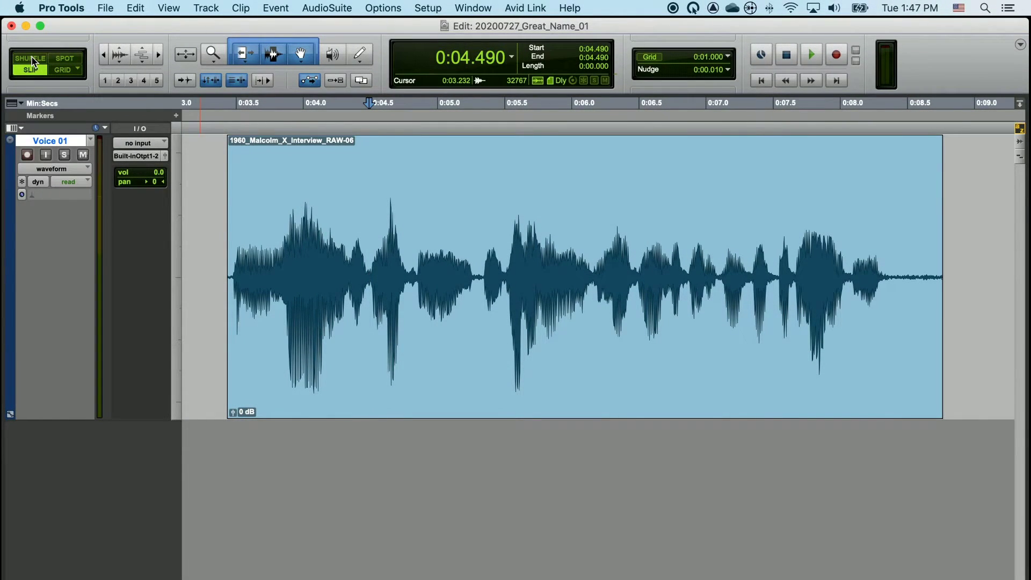
pyautogui.click(31, 59)
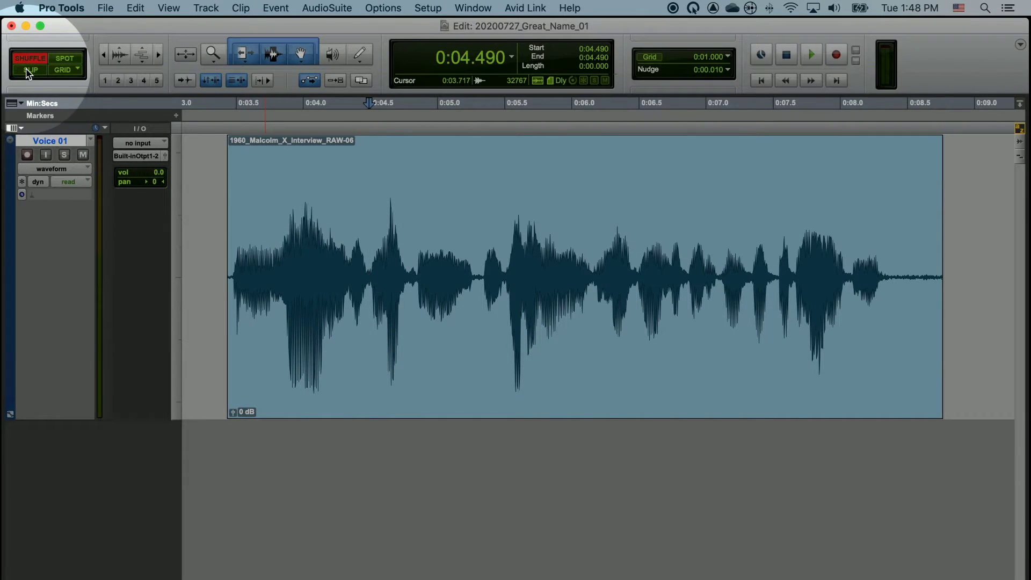
pyautogui.click(28, 71)
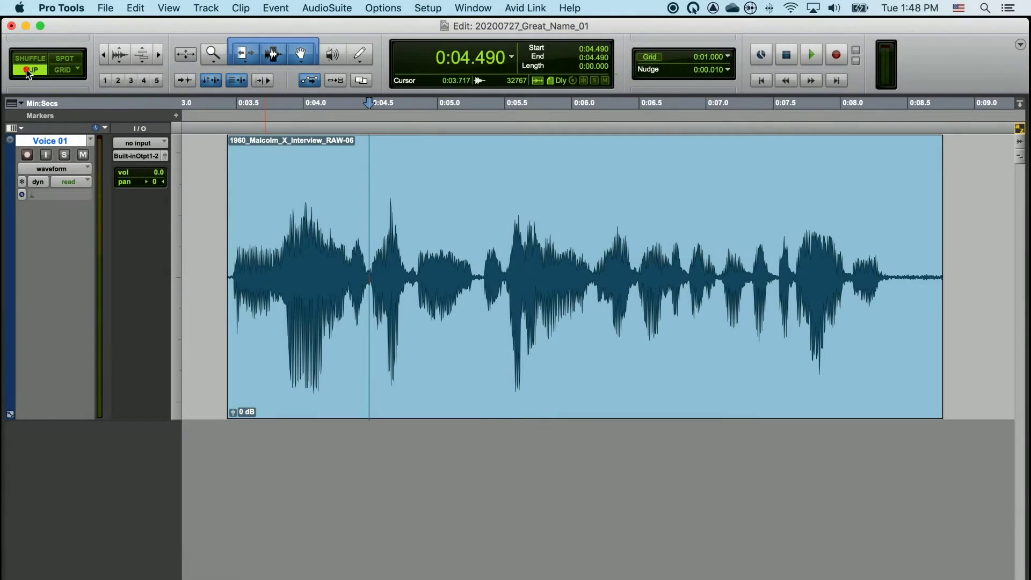
pyautogui.click(484, 223)
pyautogui.press('super+e')
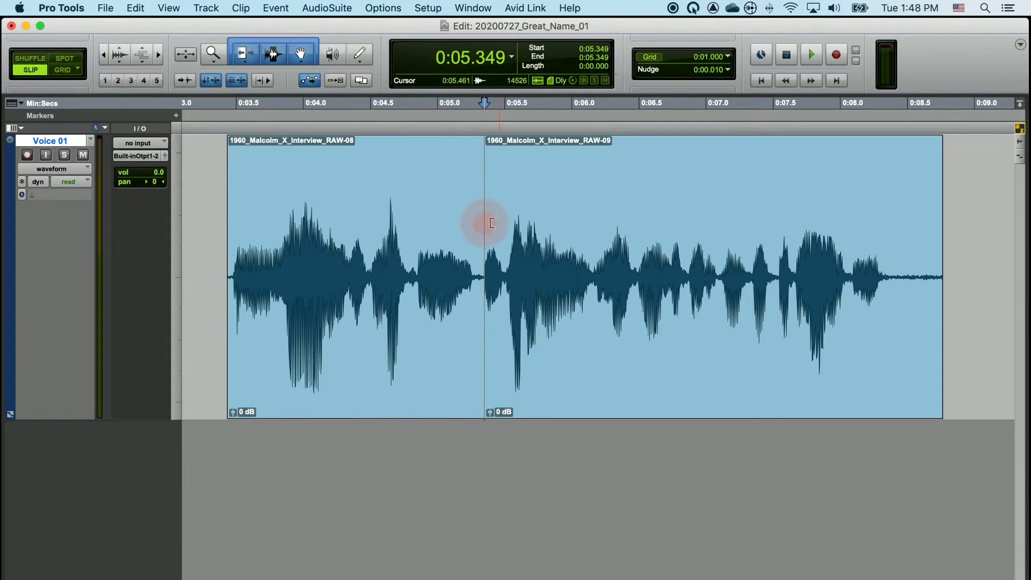
pyautogui.click(597, 224)
pyautogui.press('super+e')
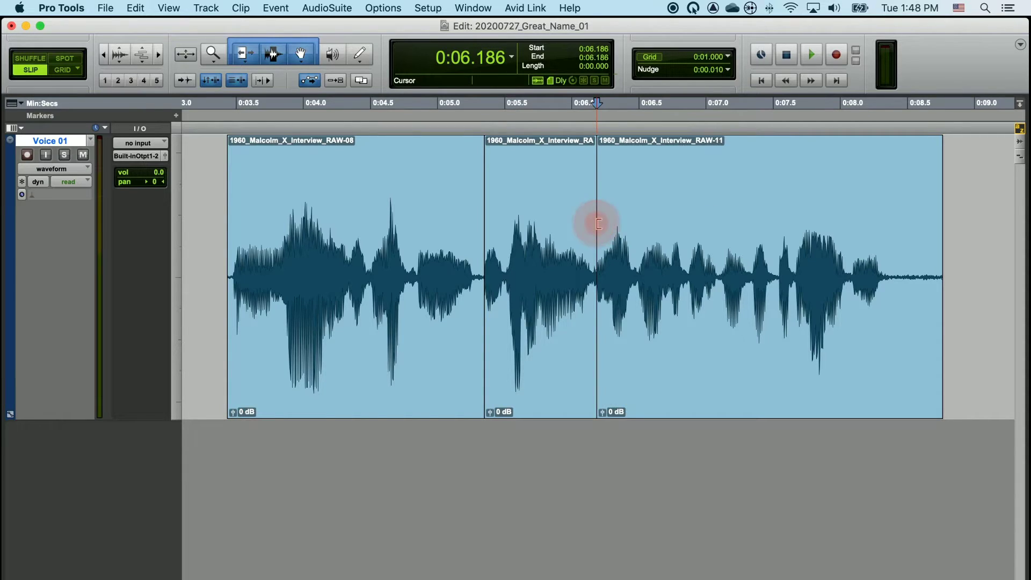
pyautogui.click(573, 380)
pyautogui.press('Delete')
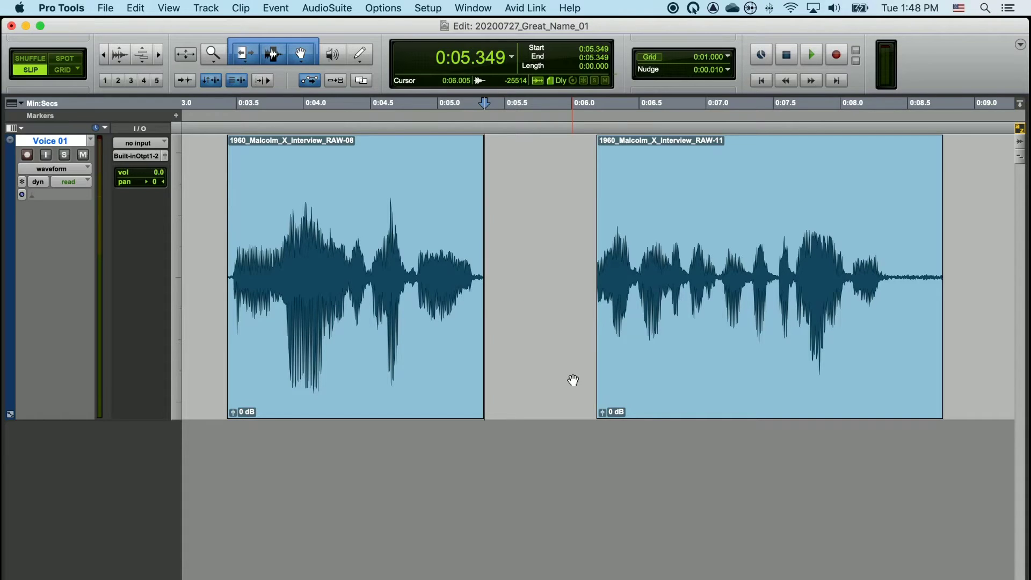
pyautogui.press('super+z')
pyautogui.click(571, 380)
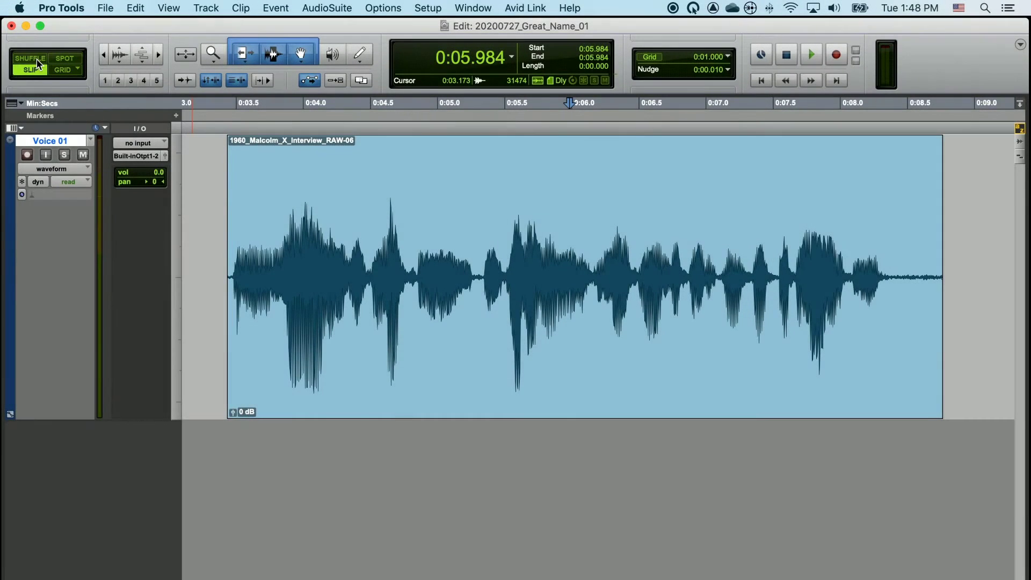
# In Shuffle mode, split the interview clip at 0:05.322 and 0:06.496.
pyautogui.click(25, 59)
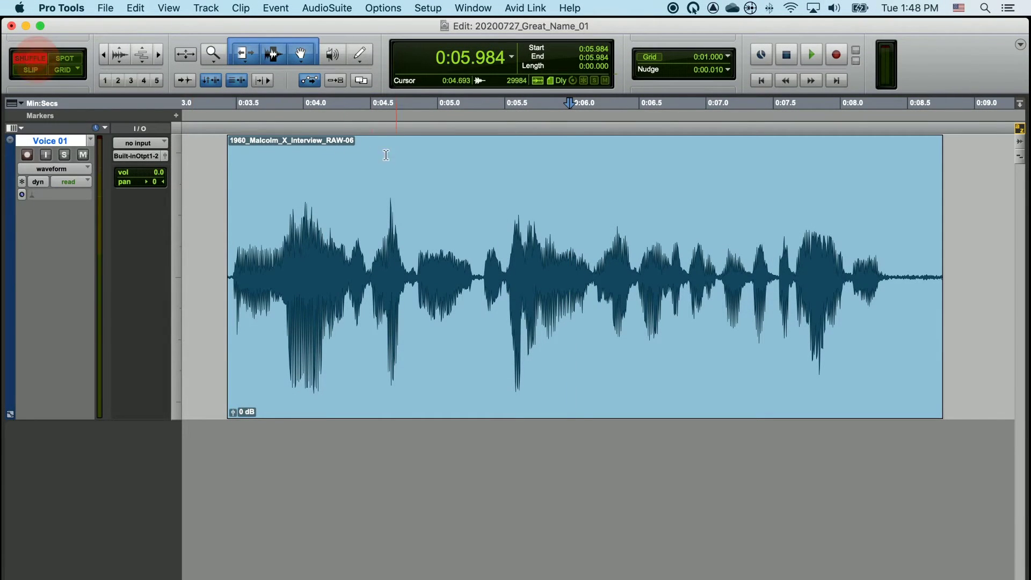
pyautogui.click(486, 227)
pyautogui.click(481, 225)
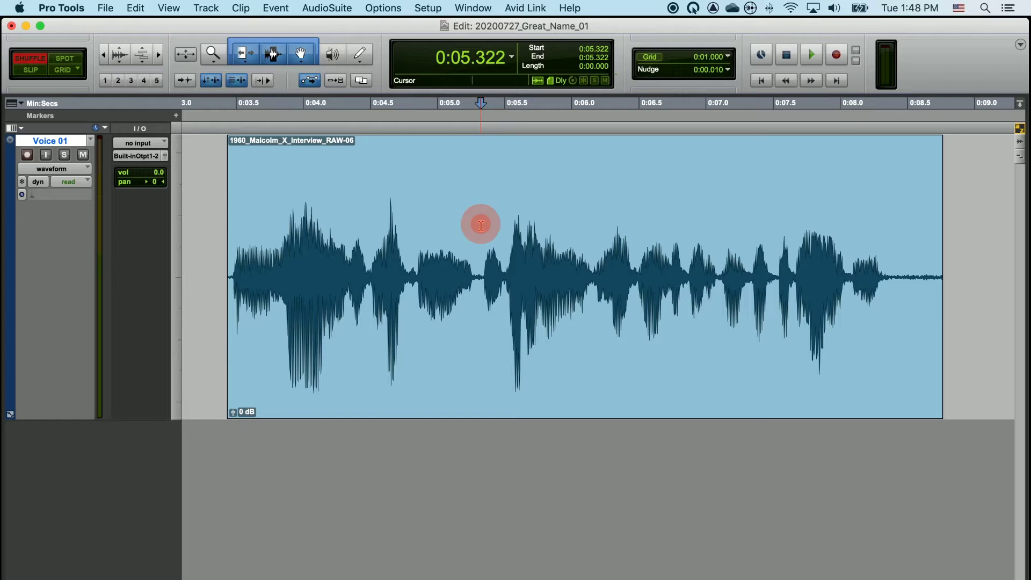
pyautogui.press('super+e')
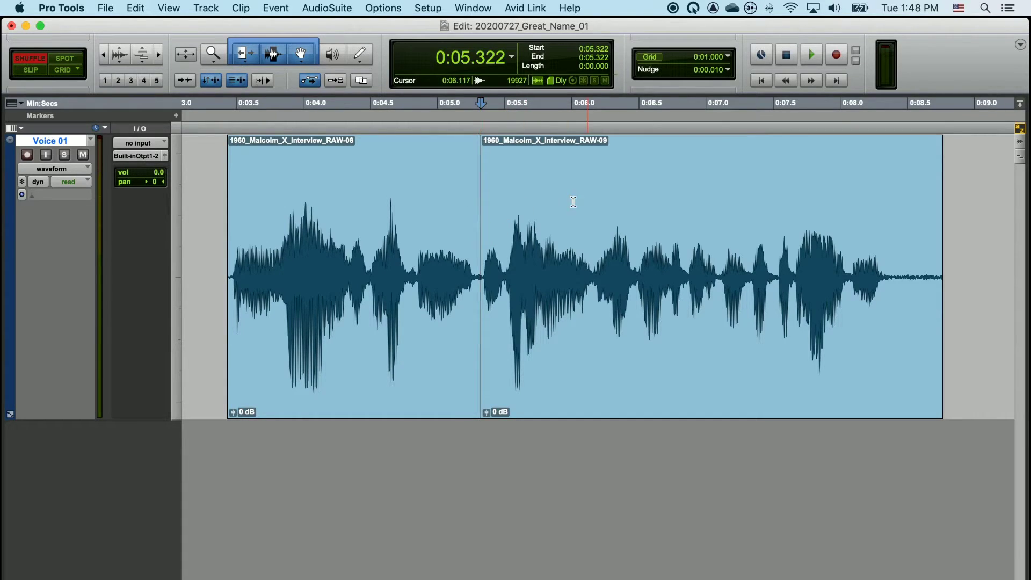
pyautogui.click(638, 240)
pyautogui.press('super+e')
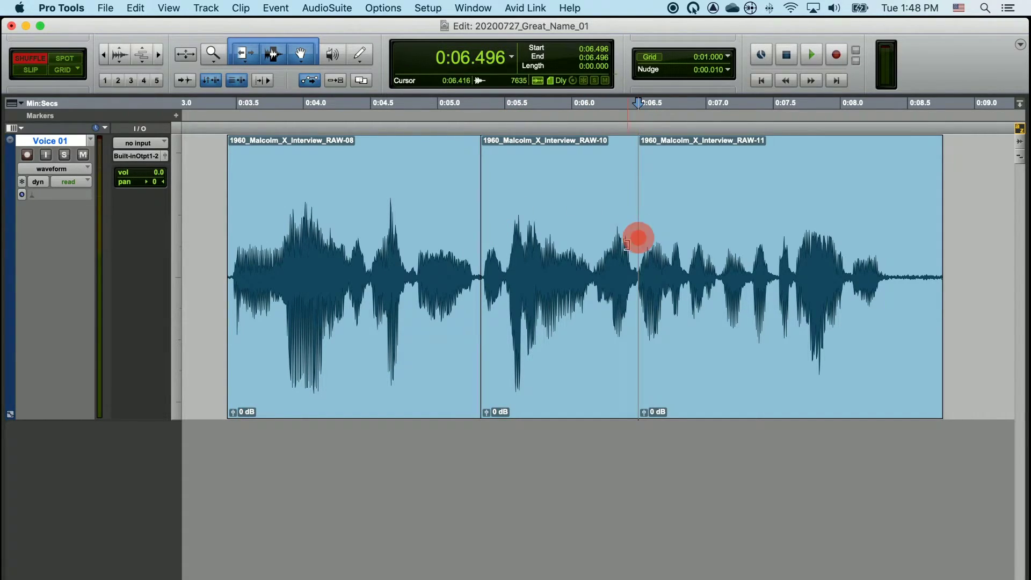
# Delete the middle clip RAW-10, then undo to bring it back.
pyautogui.click(587, 392)
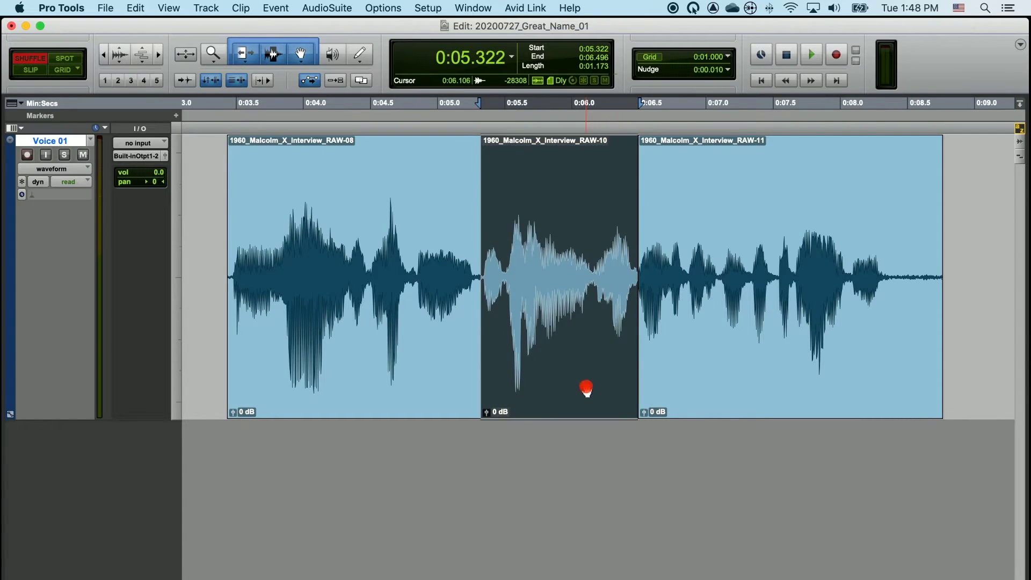
pyautogui.press('Delete')
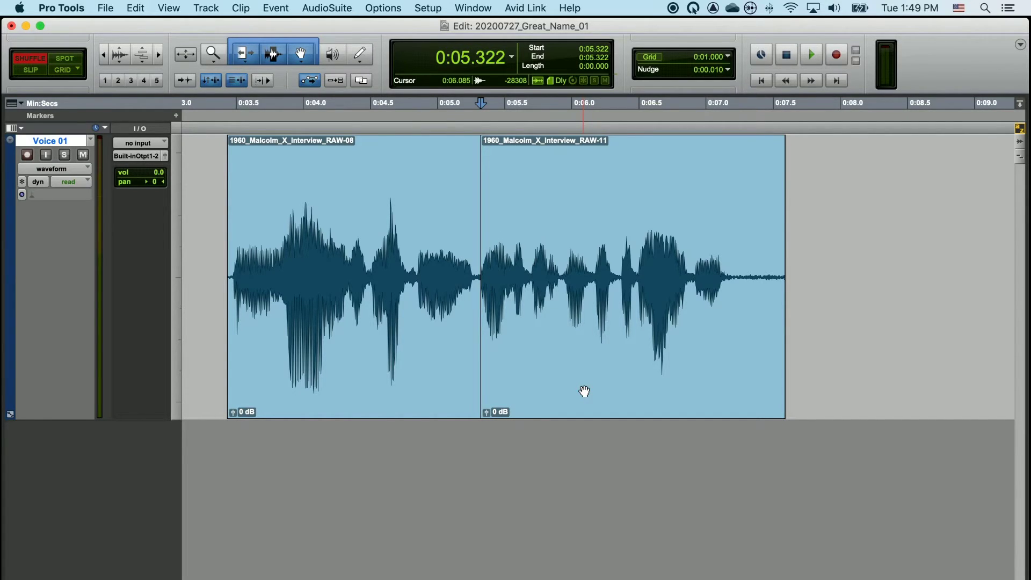
pyautogui.press('super+z')
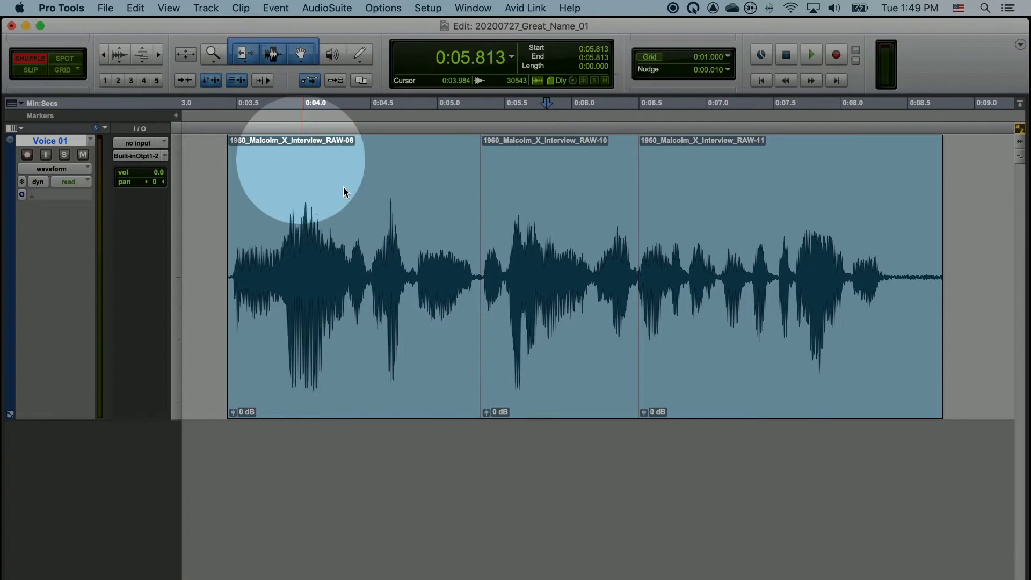
# In Slip mode, delete the middle clip RAW-10, leaving an empty gap.
pyautogui.click(31, 72)
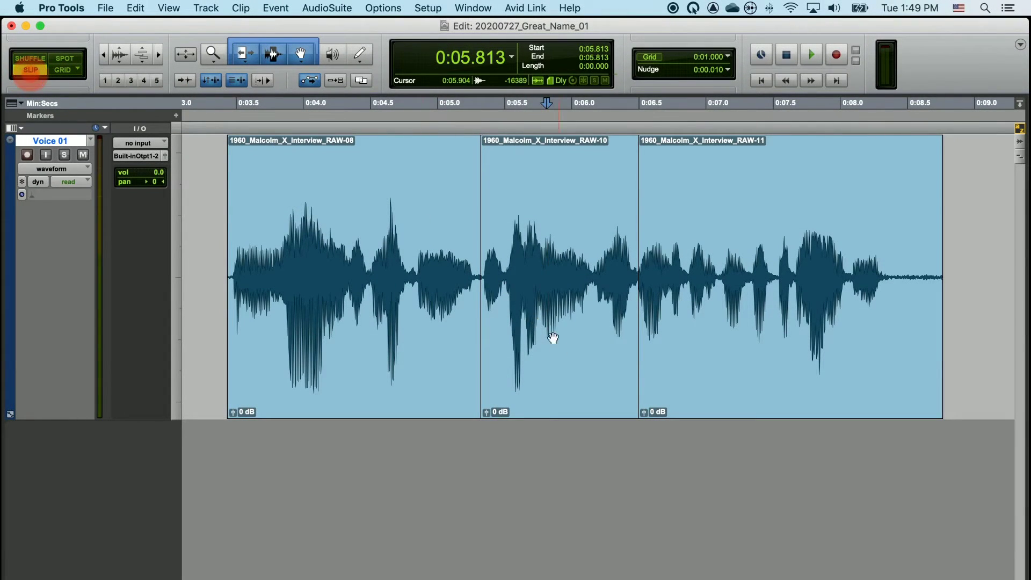
pyautogui.click(558, 362)
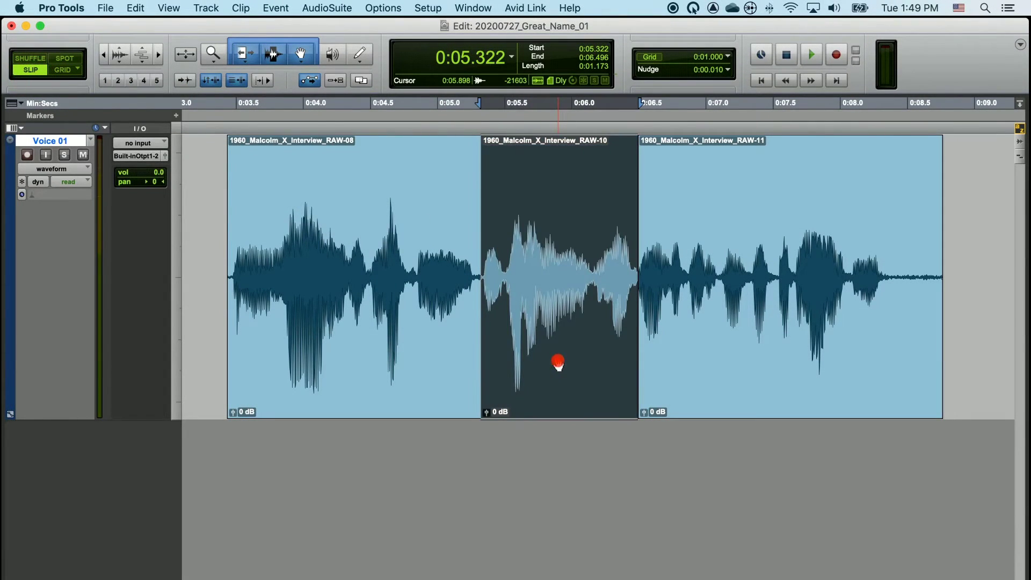
pyautogui.press('Delete')
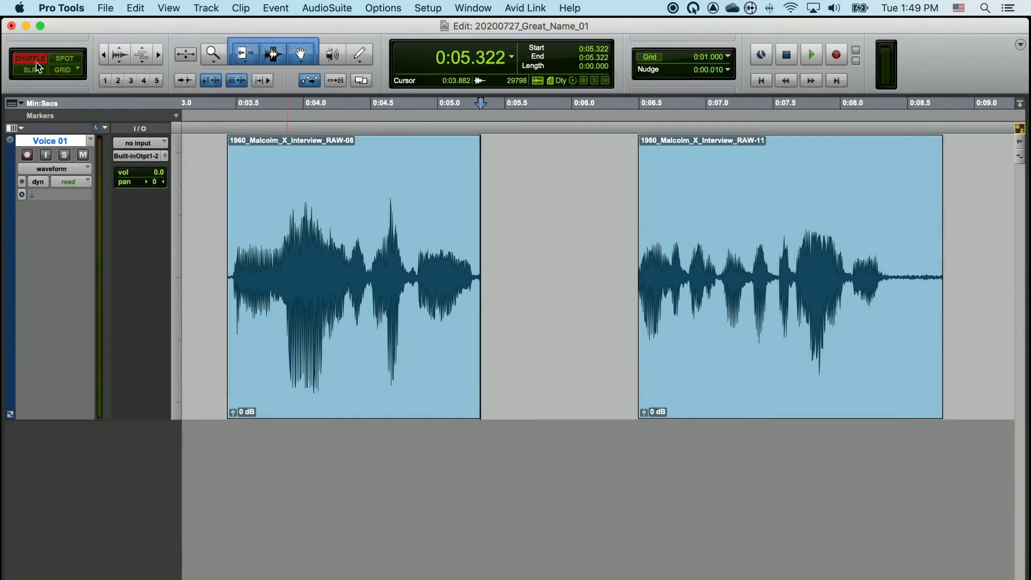
# In Shuffle mode, drag RAW-11 left so it butts against RAW-08.
pyautogui.click(36, 61)
pyautogui.click(763, 372)
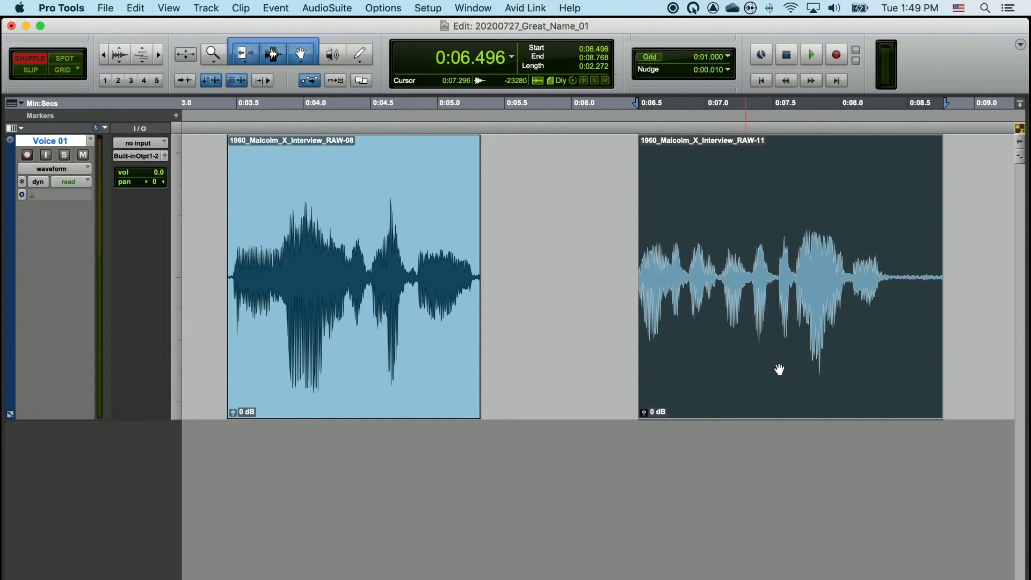
pyautogui.click(313, 370)
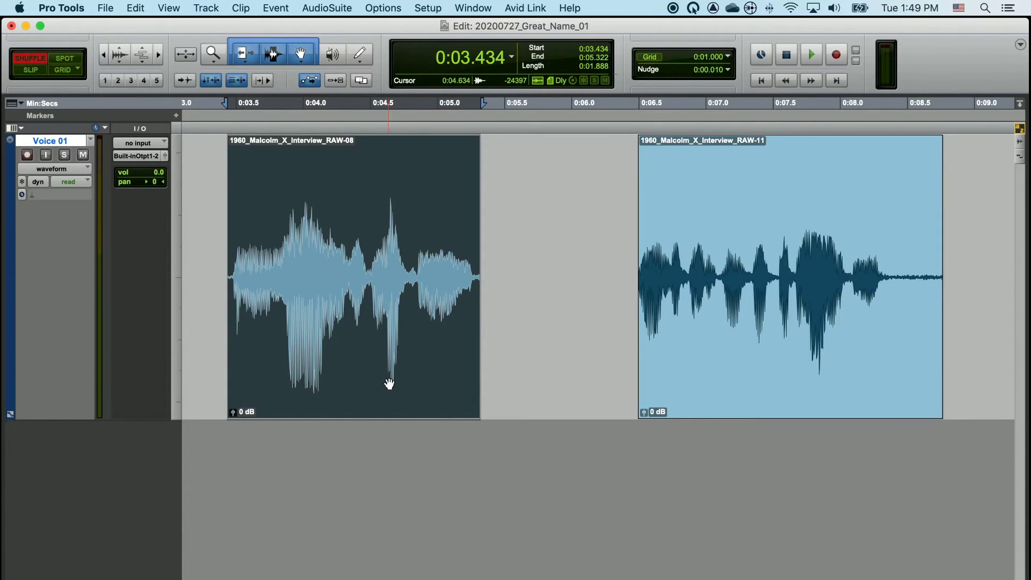
pyautogui.click(816, 400)
pyautogui.moveTo(815, 401); pyautogui.dragTo(624, 373)
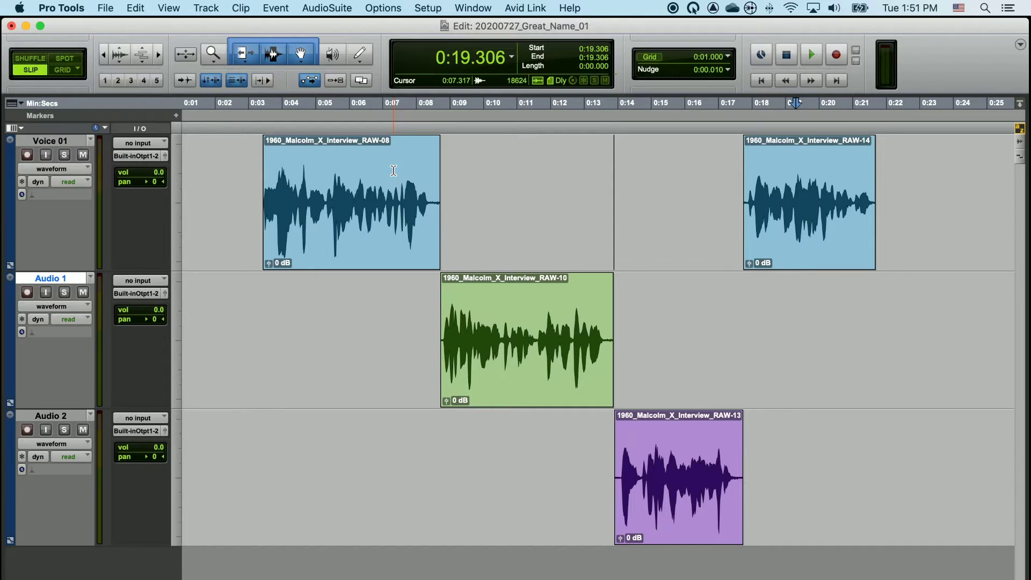
pyautogui.moveTo(394, 171); pyautogui.dragTo(509, 357)
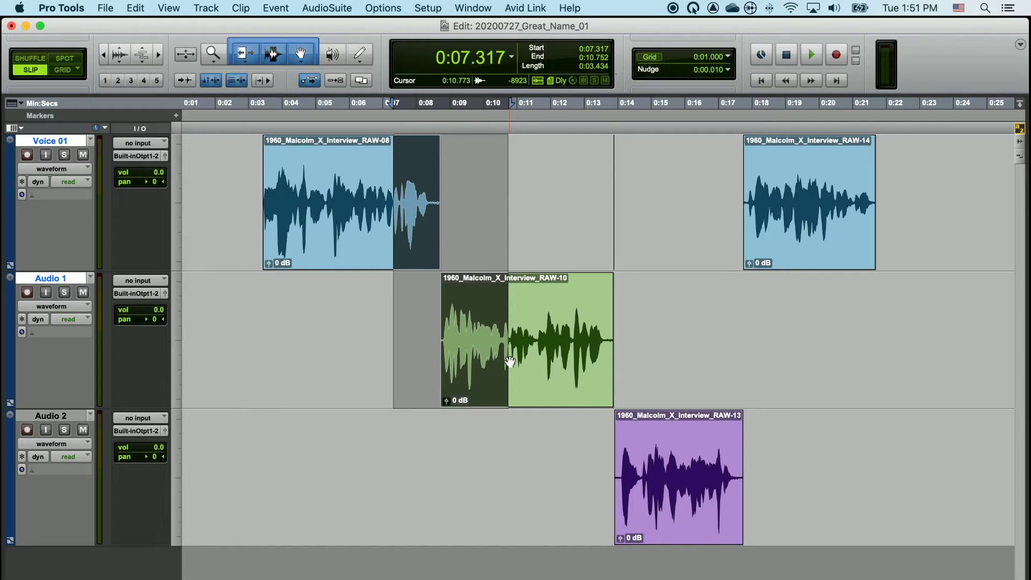
pyautogui.press('super+x')
pyautogui.press('super+z')
pyautogui.click(502, 444)
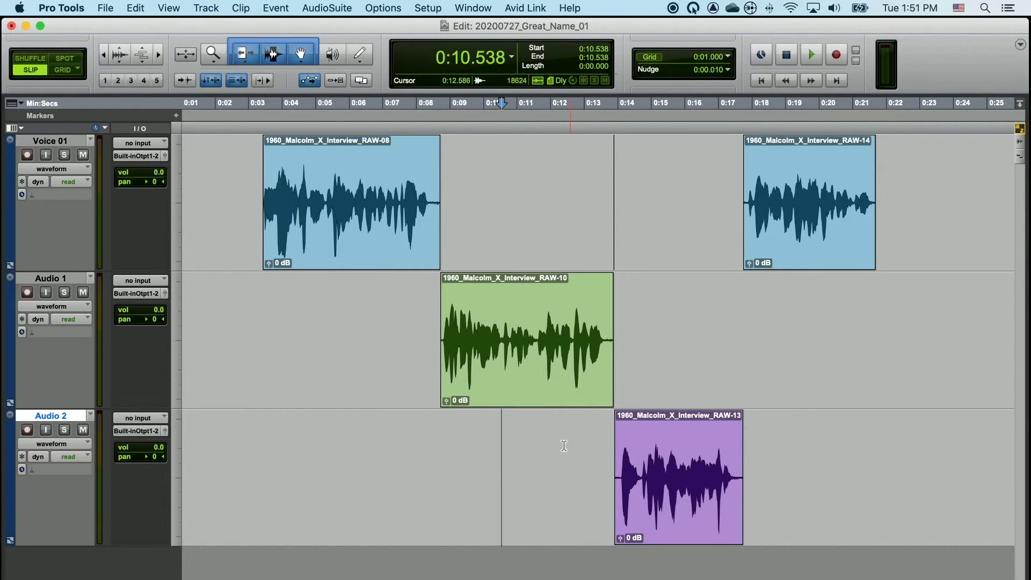
pyautogui.click(573, 444)
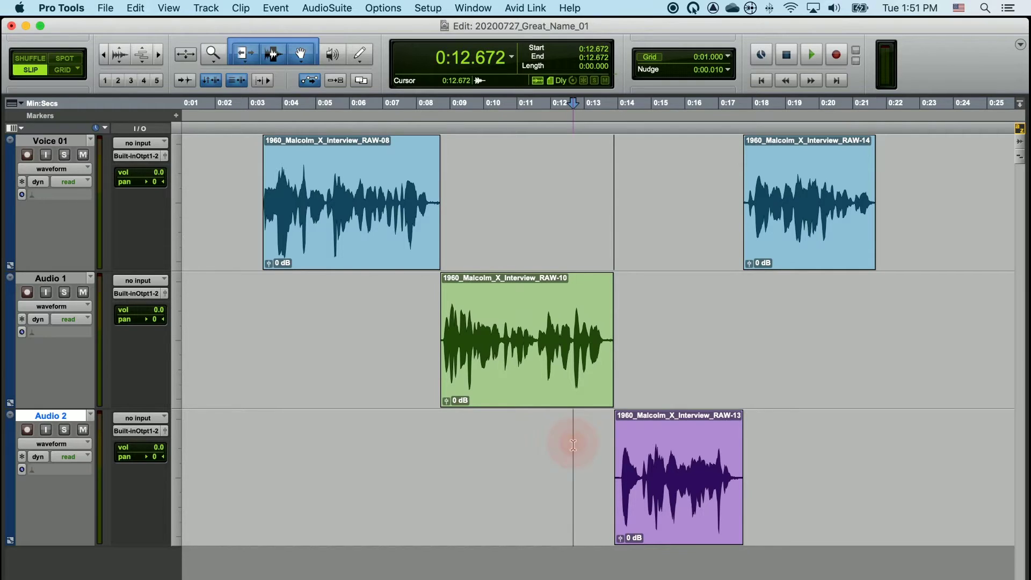
pyautogui.moveTo(573, 445); pyautogui.dragTo(779, 215)
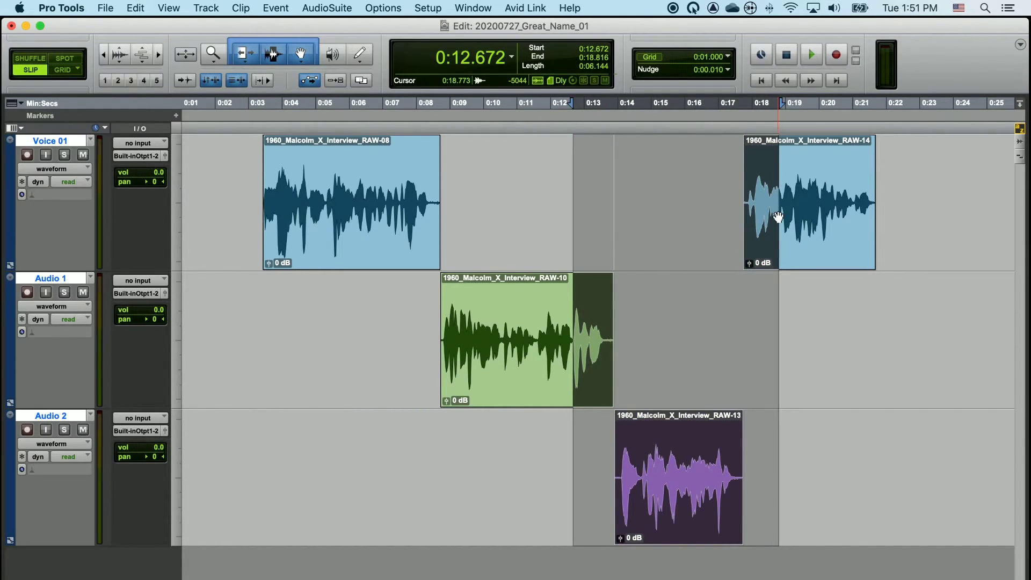
pyautogui.press('Delete')
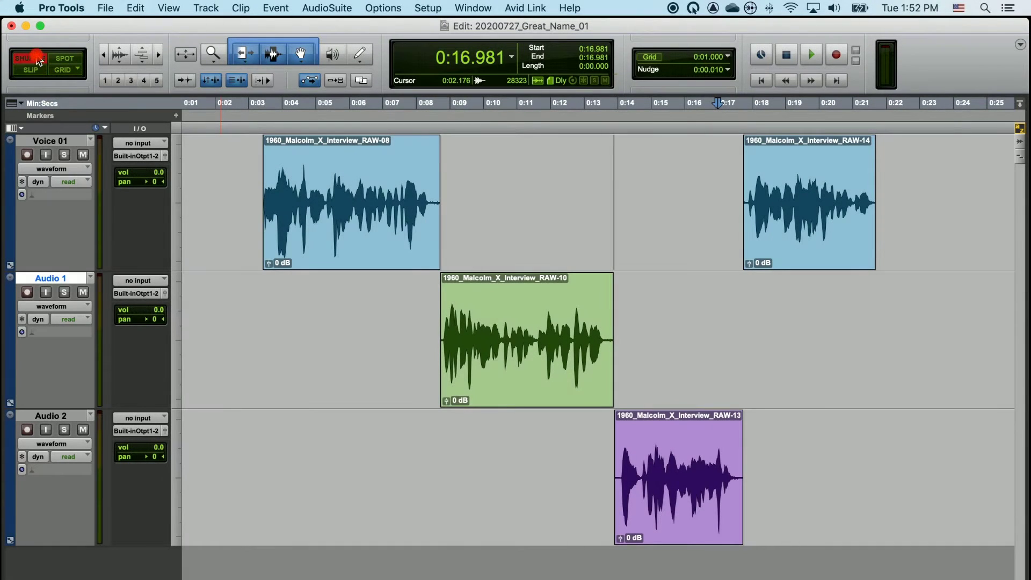
# In Shuffle mode, delete 0:07.701–0:10.581 across the tracks, then undo the deletion.
pyautogui.click(31, 58)
pyautogui.click(406, 177)
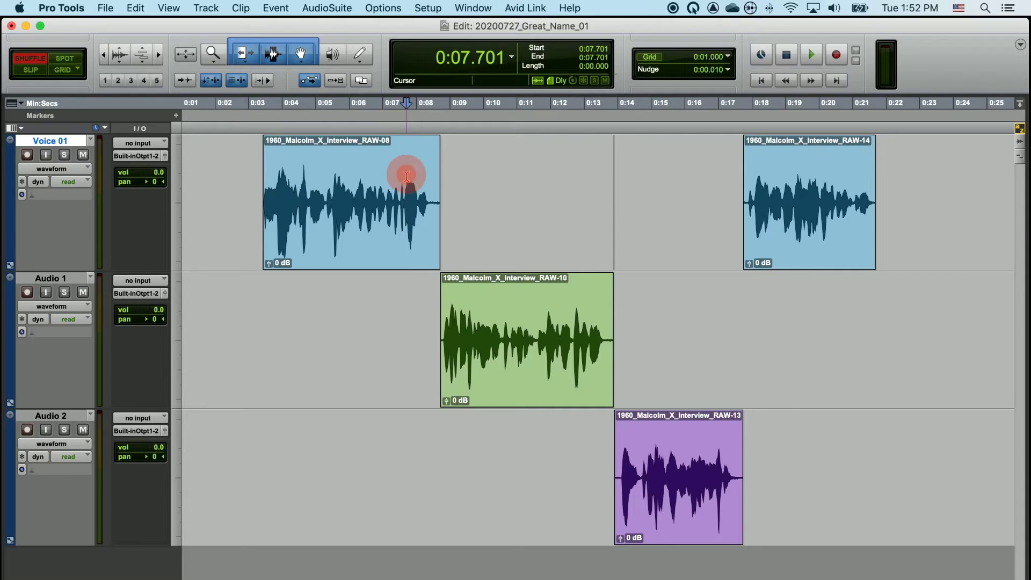
pyautogui.moveTo(406, 176); pyautogui.dragTo(504, 499)
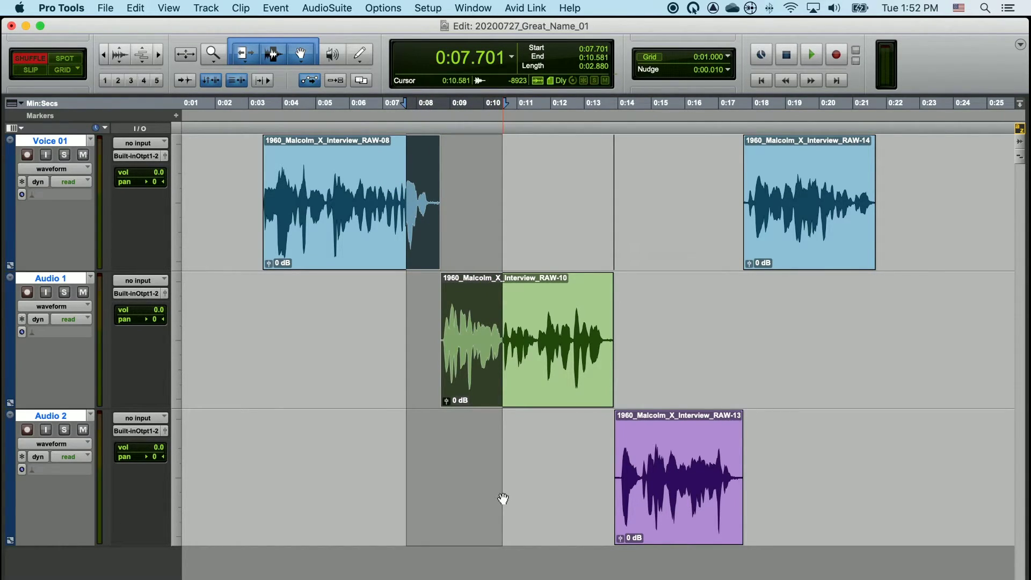
pyautogui.press('Delete')
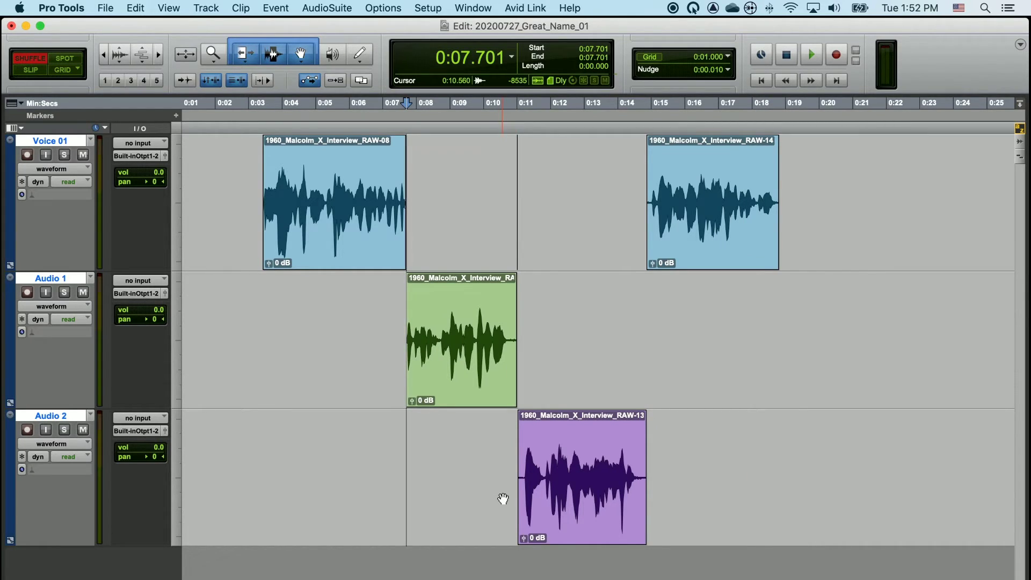
pyautogui.press('super+z')
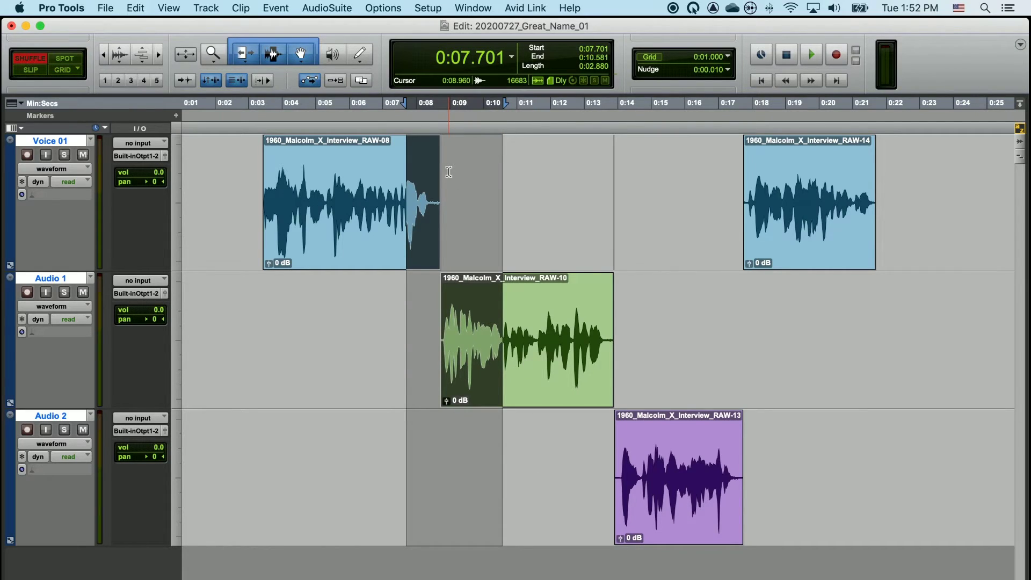
# Split Voice 01 at 0:05.376 and 0:06.314 and delete the filler-word clip.
pyautogui.click(327, 173)
pyautogui.press('super+e')
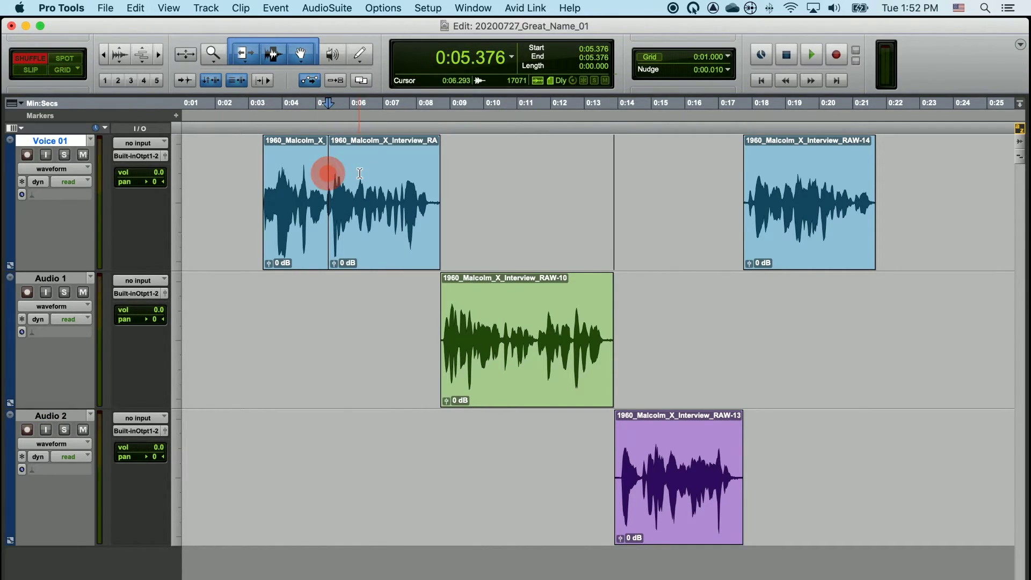
pyautogui.click(360, 173)
pyautogui.press('super+e')
pyautogui.click(348, 249)
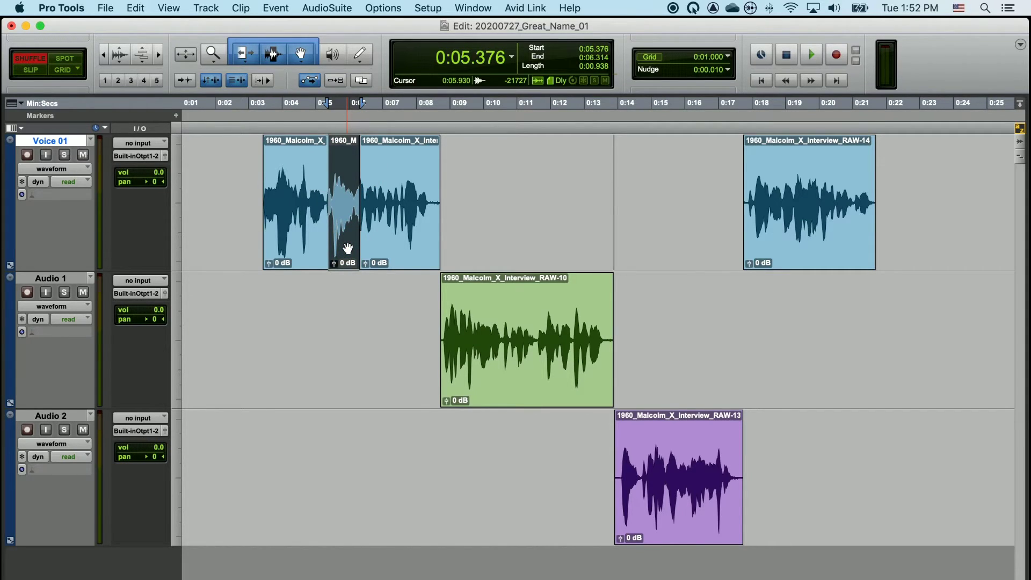
pyautogui.press('Delete')
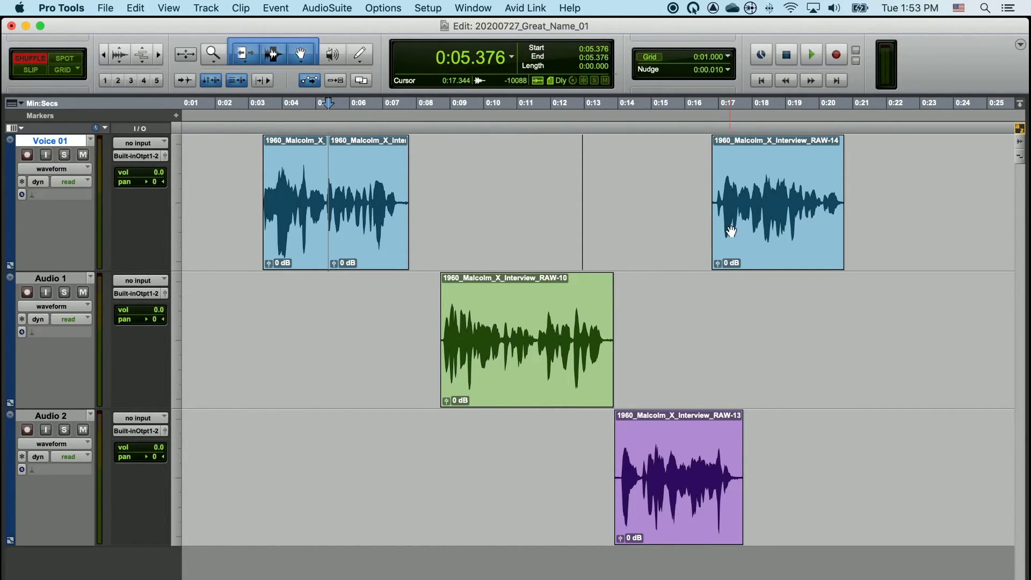
# Select 0:15.893–0:18.261 across all tracks, then undo the earlier clip edits.
pyautogui.click(682, 182)
pyautogui.moveTo(681, 182); pyautogui.dragTo(762, 495)
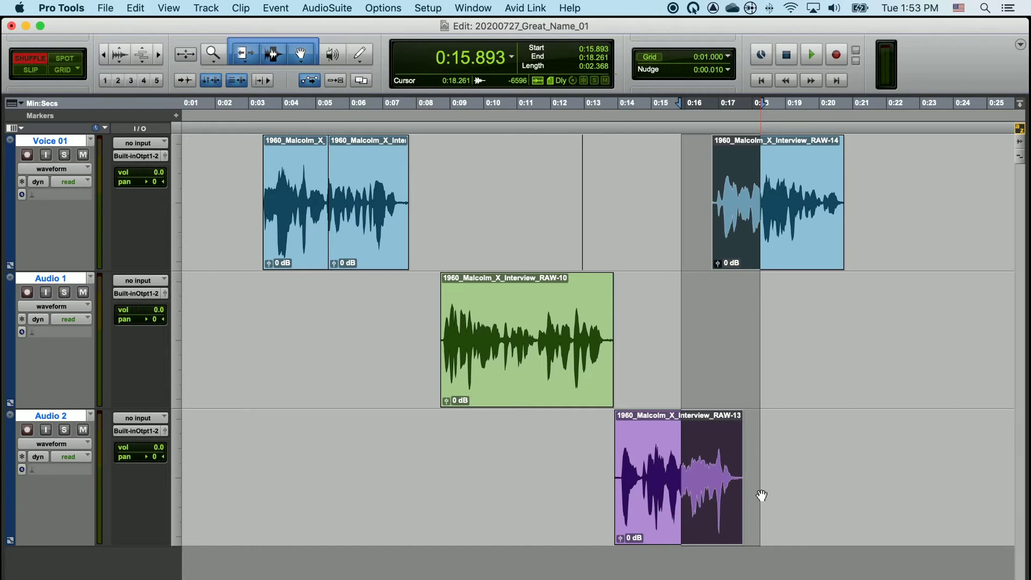
pyautogui.press('super+z')
pyautogui.press('super+z')
# In Slip mode, drag RAW-10 and RAW-13 left to stack under RAW-08.
pyautogui.press('F2')
pyautogui.click(519, 466)
pyautogui.moveTo(536, 376); pyautogui.dragTo(361, 359)
pyautogui.moveTo(687, 517); pyautogui.dragTo(335, 513)
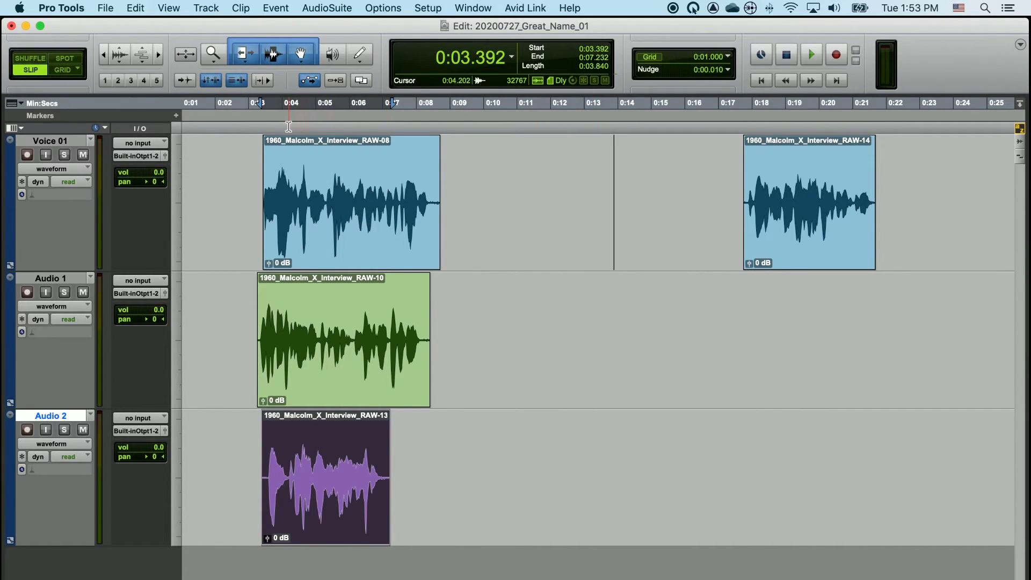
# Select 0:04.181–0:05.056 across the three stacked clips and delete it.
pyautogui.moveTo(289, 126); pyautogui.dragTo(317, 132)
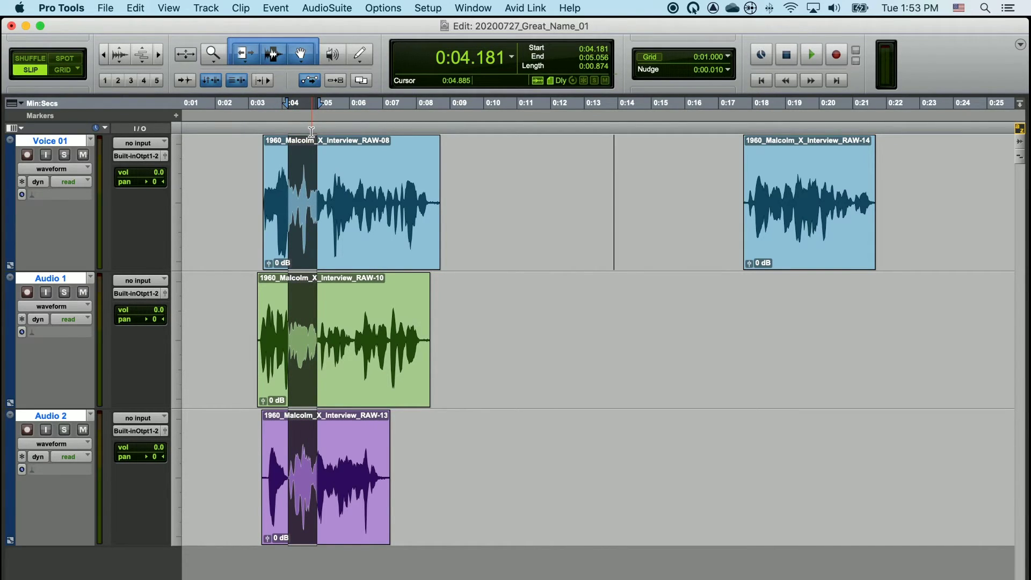
pyautogui.press('Delete')
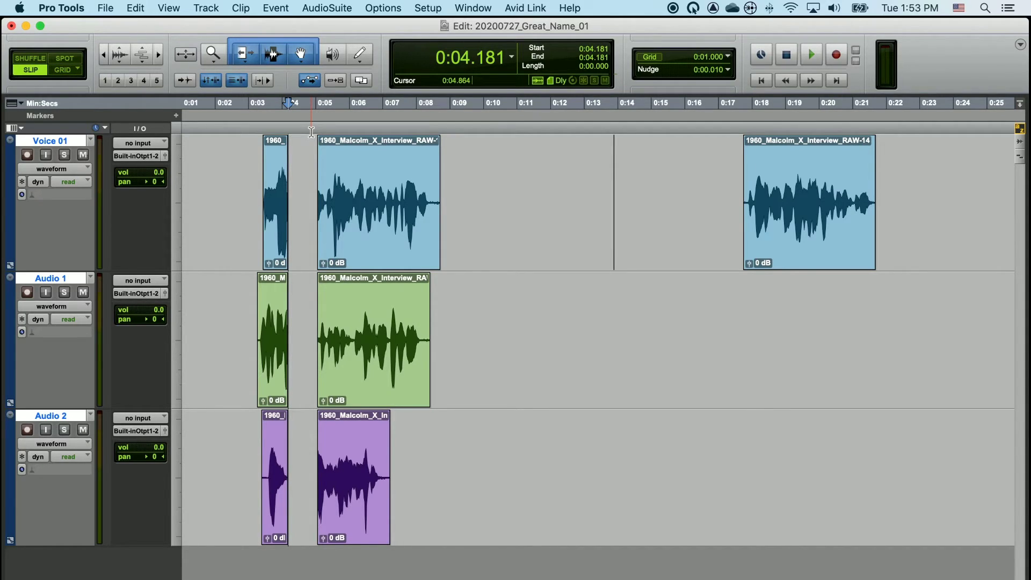
pyautogui.moveTo(311, 131); pyautogui.dragTo(528, 223)
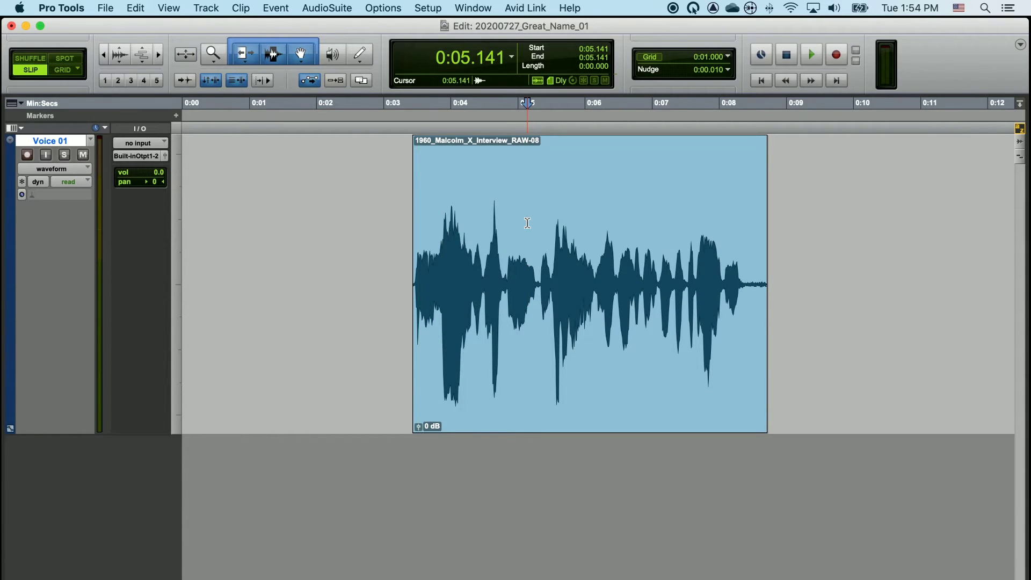
# Split at 0:05.941, delete RAW-14, and extend the remaining clip's end to 0:08.960.
pyautogui.click(581, 217)
pyautogui.press('super+e')
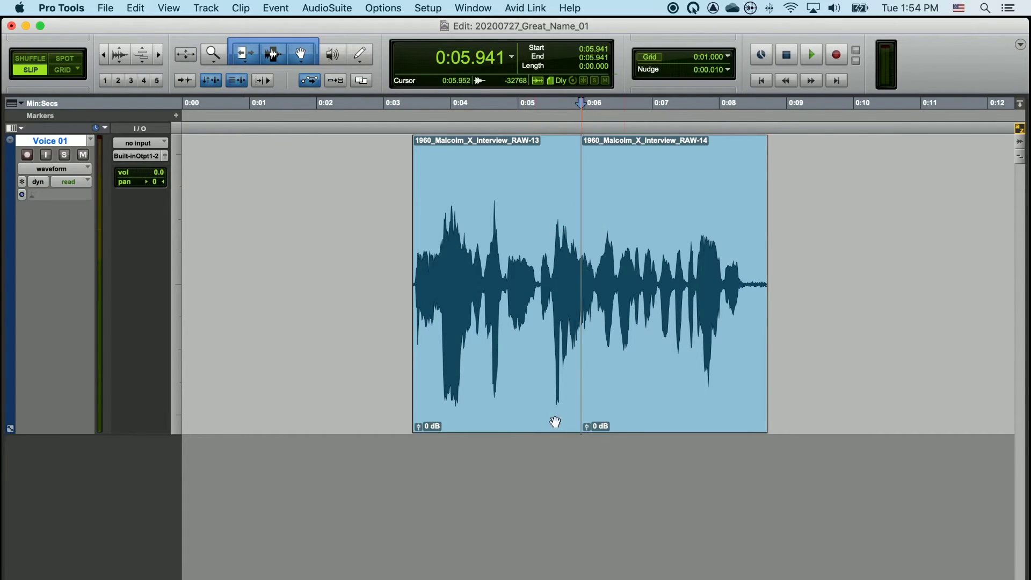
pyautogui.click(634, 418)
pyautogui.press('Delete')
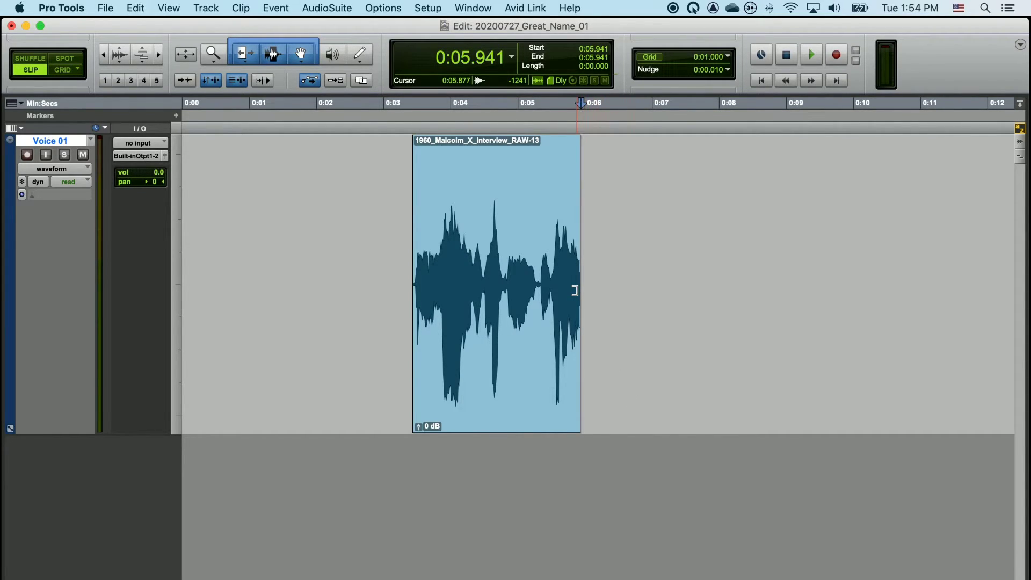
pyautogui.moveTo(576, 290); pyautogui.dragTo(783, 284)
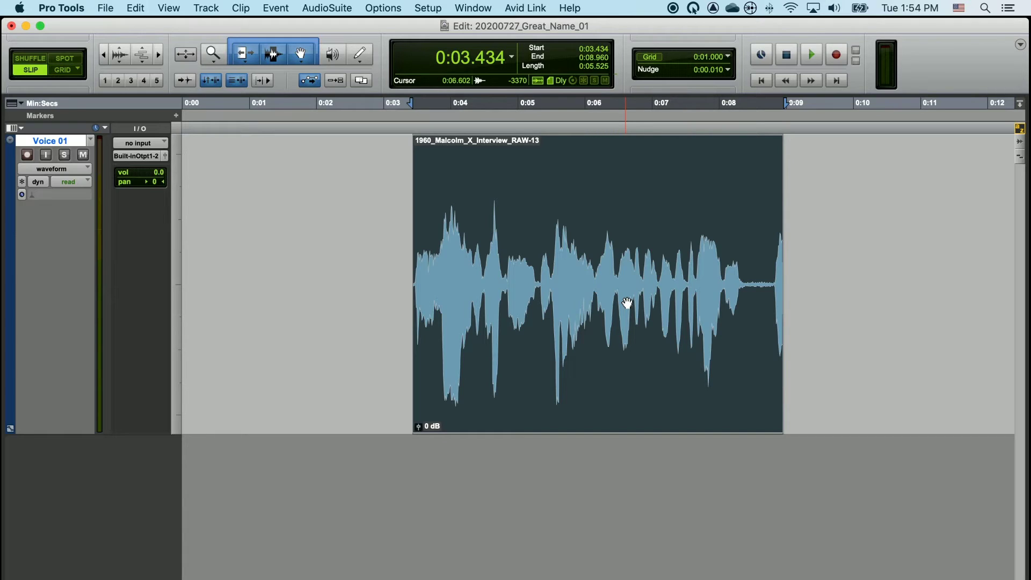
pyautogui.click(616, 270)
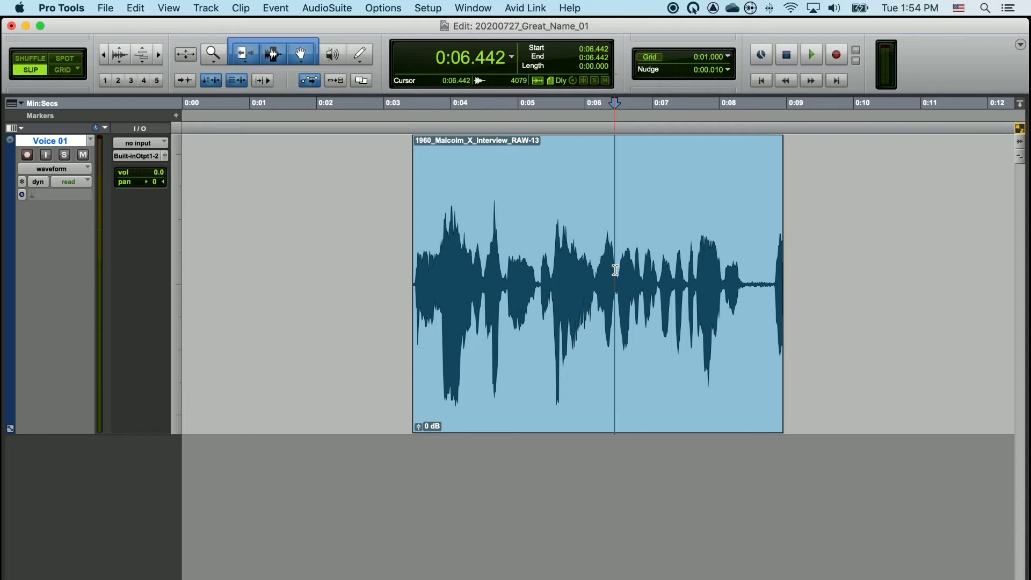
# Audition the clip's opening from 0:02.896 to hear where speech begins.
pyautogui.click(446, 215)
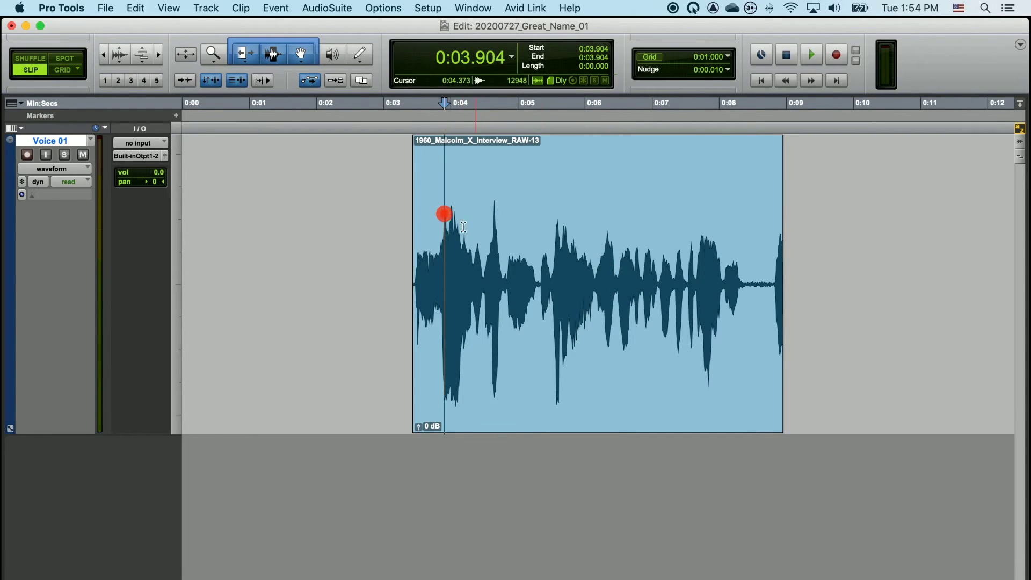
pyautogui.scroll(4, 444, 226)
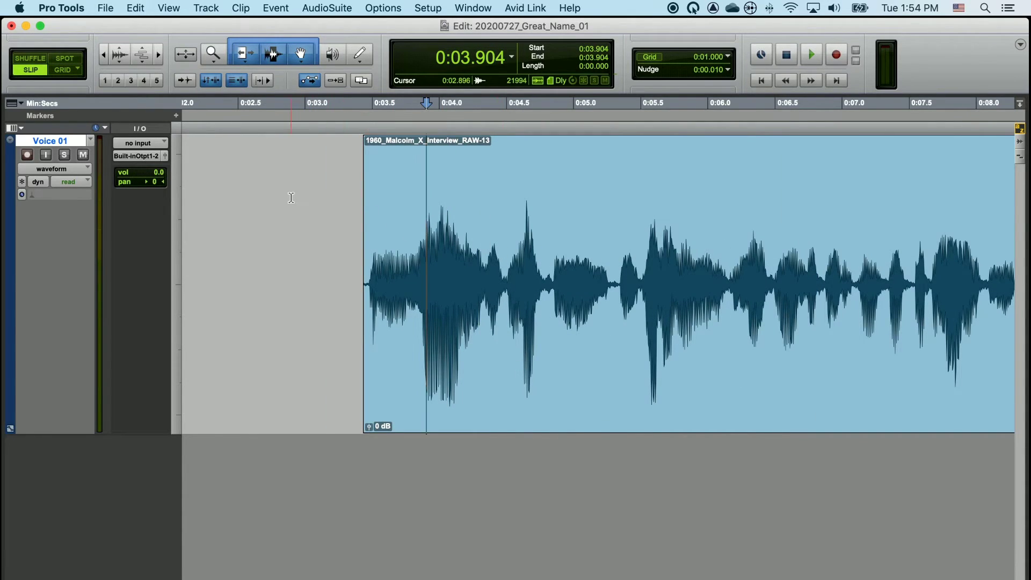
pyautogui.click(291, 196)
pyautogui.press('space')
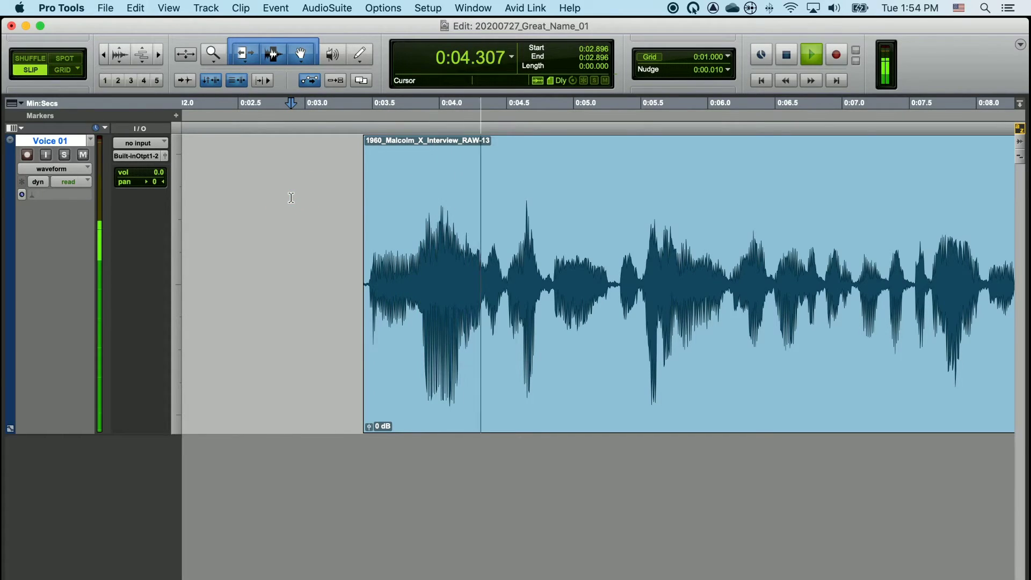
pyautogui.press('space')
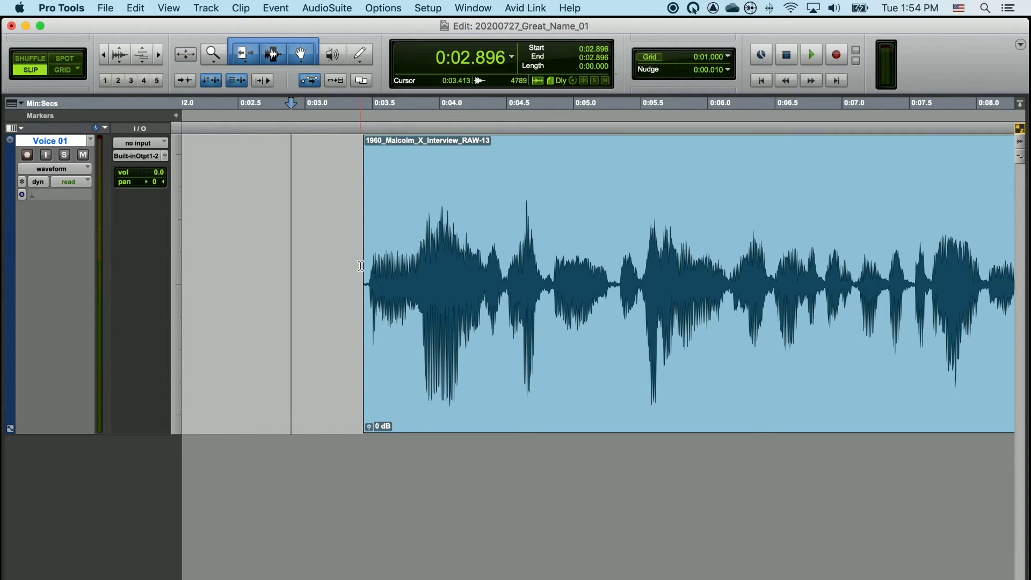
# Trim the clip start in to about 0:03.936 and audition the new start.
pyautogui.moveTo(367, 277); pyautogui.dragTo(437, 294)
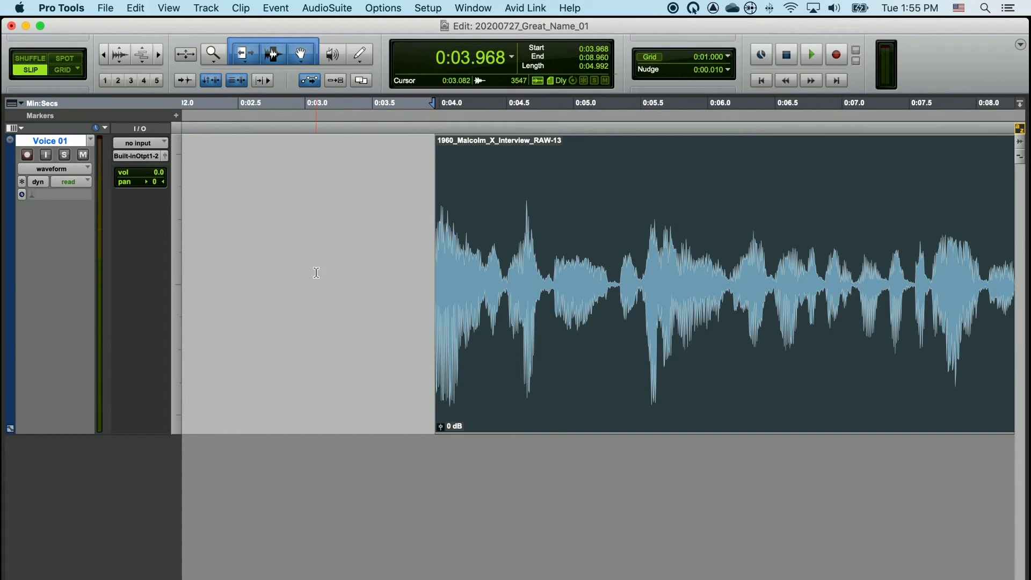
pyautogui.click(320, 209)
pyautogui.press('space')
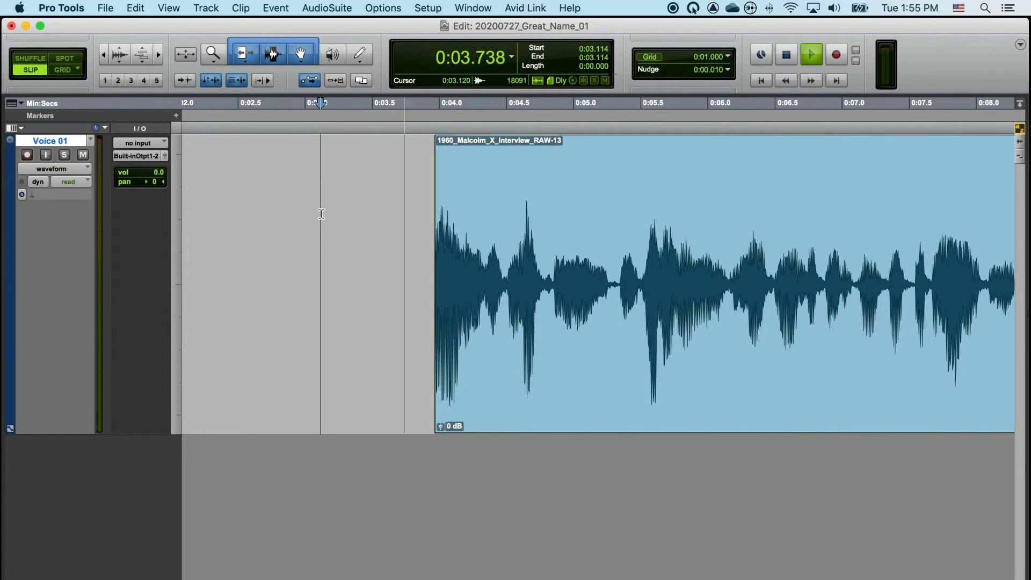
pyautogui.press('space')
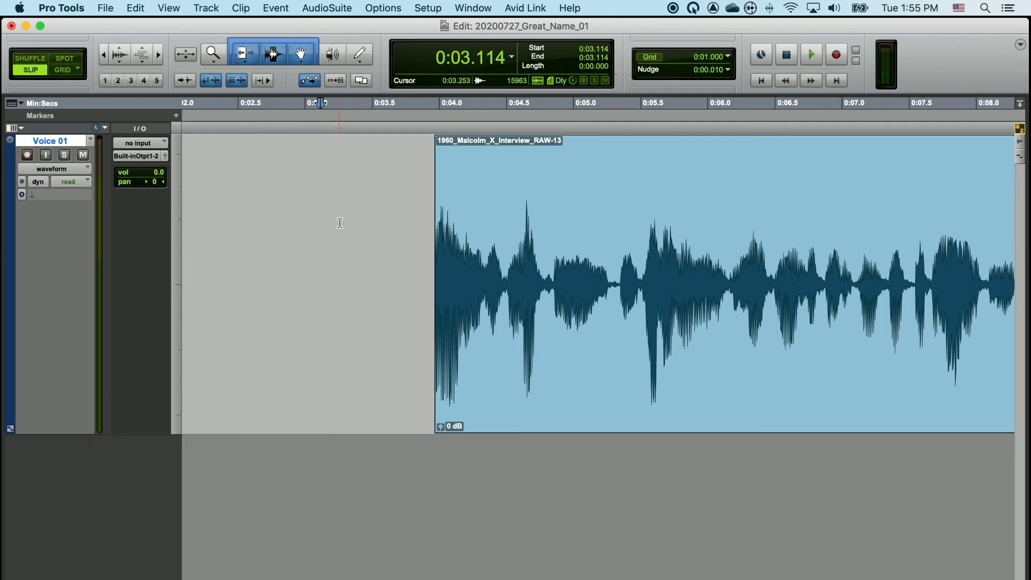
pyautogui.click(381, 239)
pyautogui.press('space')
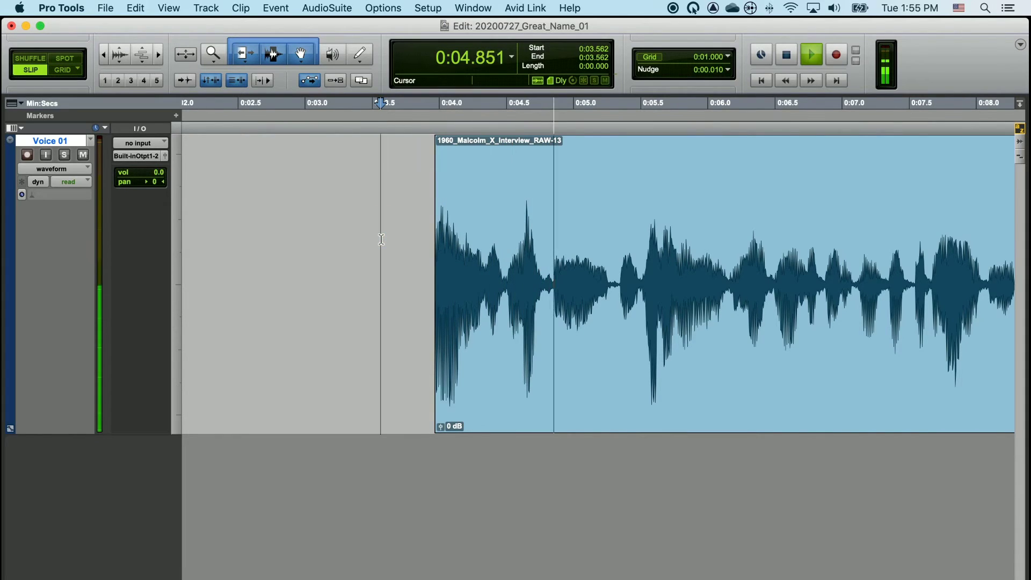
pyautogui.press('space')
# Extend the clip start back to about 0:03.912 and audition from 0:03.293.
pyautogui.press('super+bracketleft')
pyautogui.press('super+bracketleft')
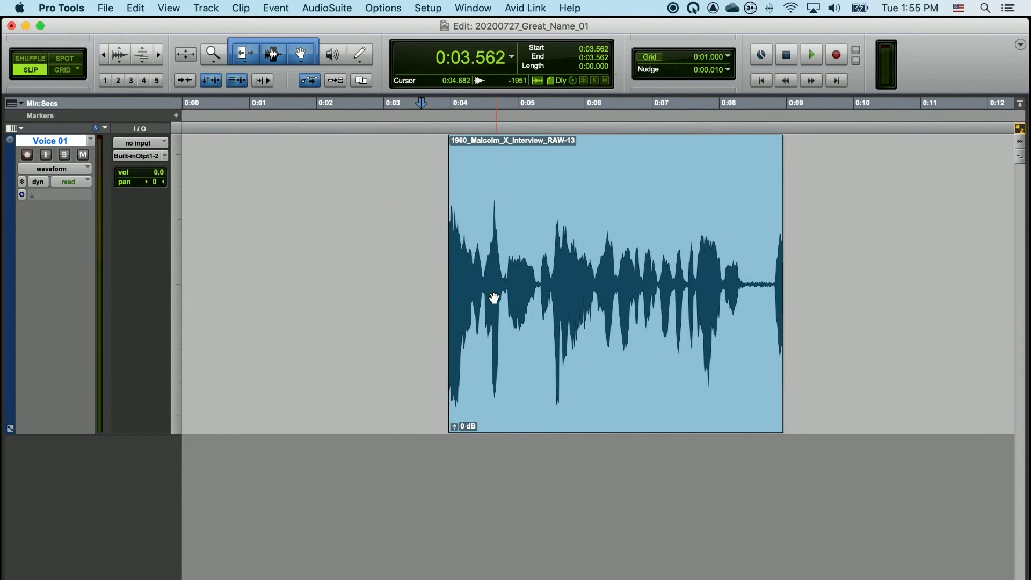
pyautogui.press('super+bracketright')
pyautogui.press('super+bracketright')
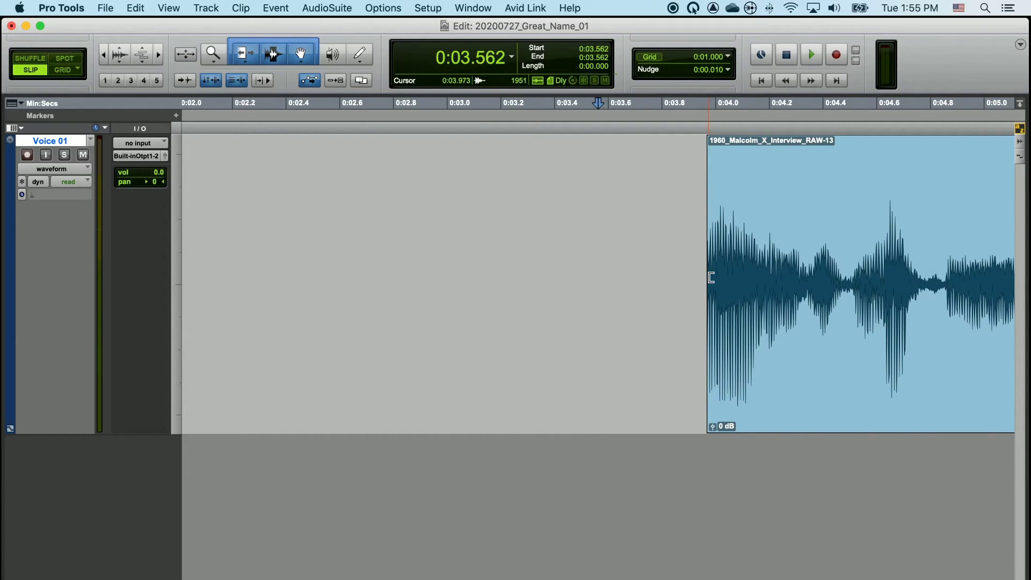
pyautogui.moveTo(712, 278); pyautogui.dragTo(660, 277)
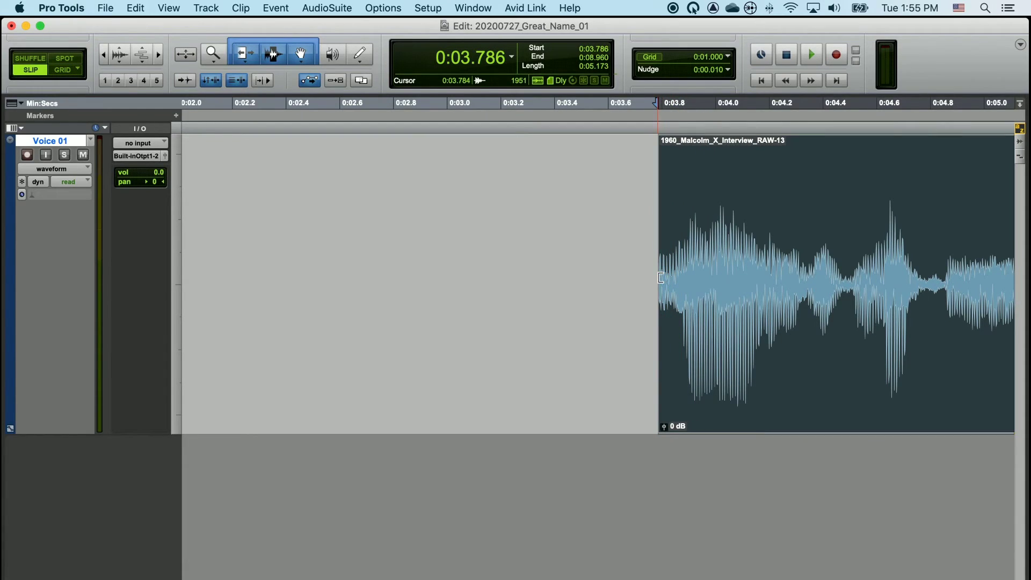
pyautogui.click(526, 213)
pyautogui.press('space')
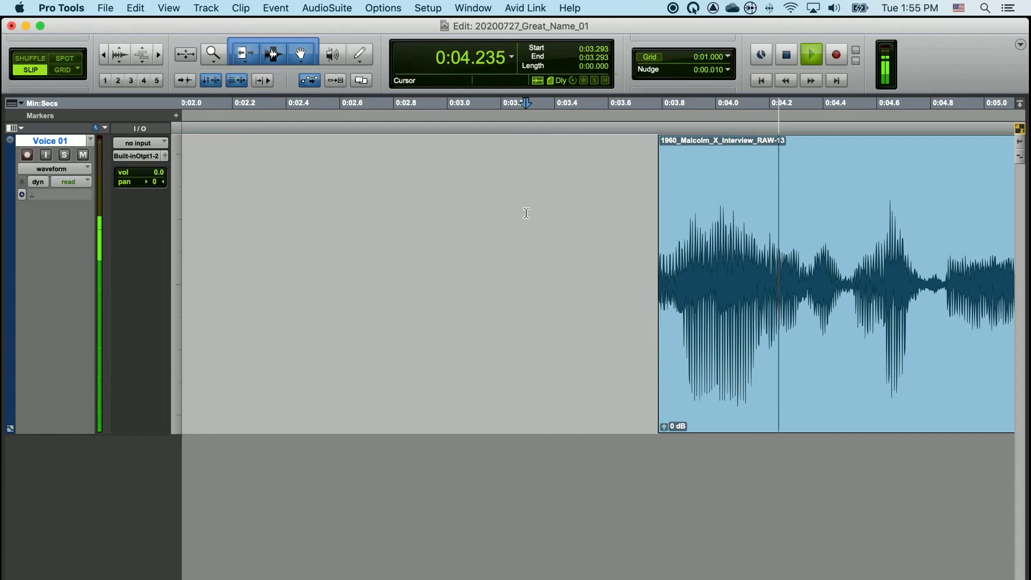
pyautogui.press('space')
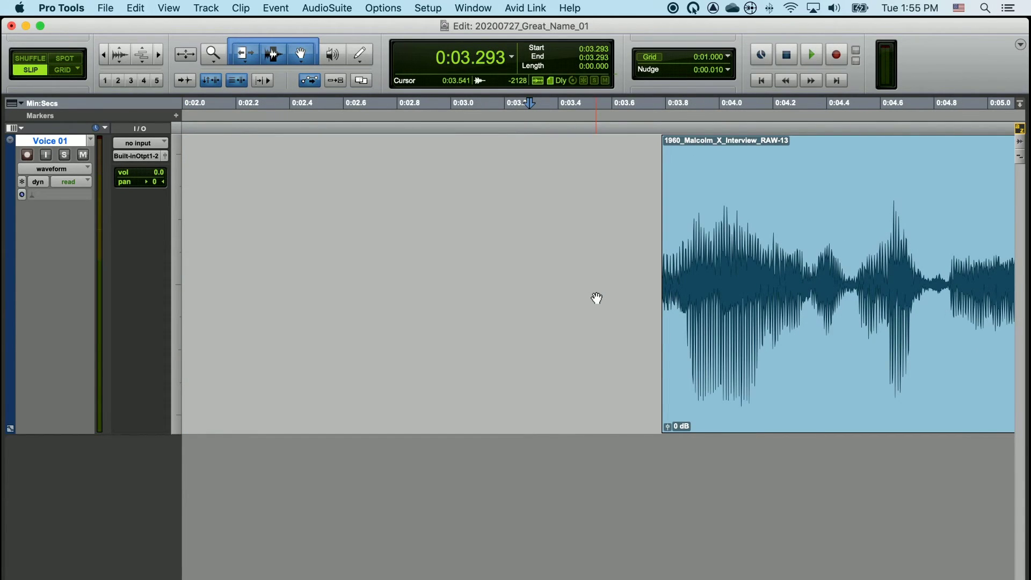
# Zoom in and set the clip start to 0:03.789, then audition it from 0:03.381.
pyautogui.click(668, 131)
pyautogui.press('super+bracketright')
pyautogui.press('super+bracketright')
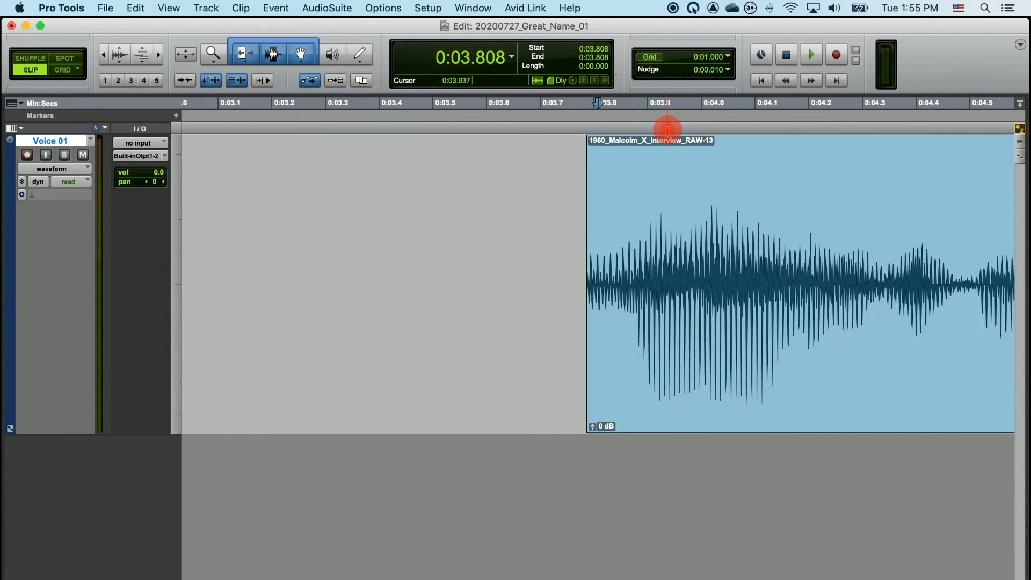
pyautogui.press('super+bracketright')
pyautogui.press('super+bracketright')
pyautogui.press('super+bracketright')
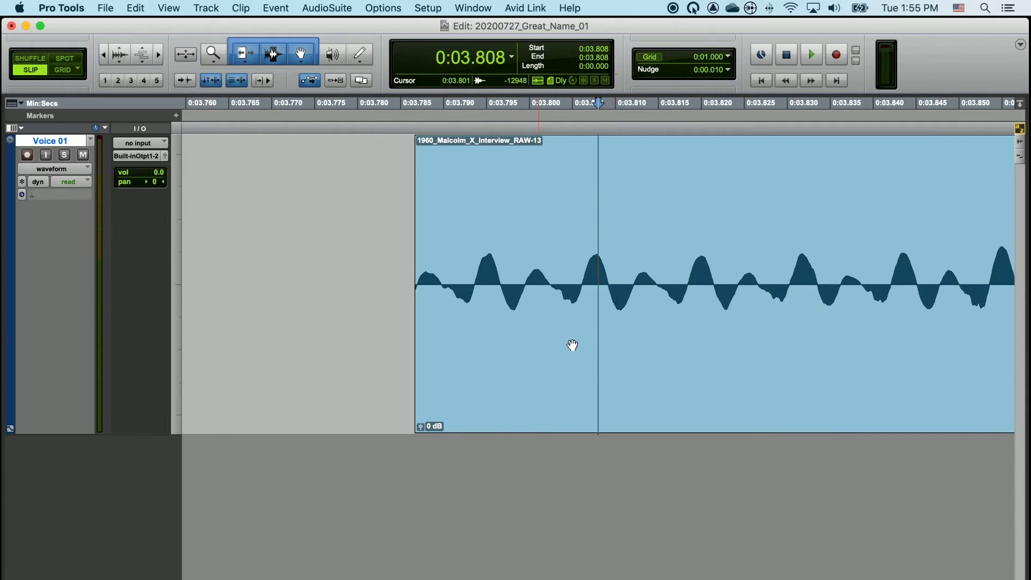
pyautogui.click(414, 322)
pyautogui.moveTo(414, 317); pyautogui.dragTo(443, 318)
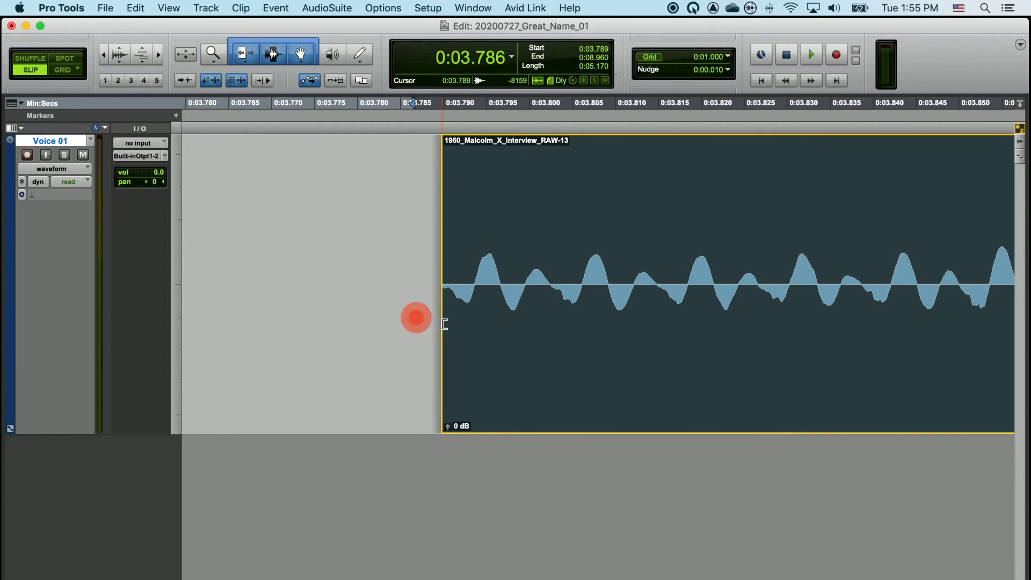
pyautogui.press('super+bracketleft')
pyautogui.press('super+bracketleft')
pyautogui.press('super+bracketleft')
pyautogui.press('super+bracketleft')
pyautogui.press('super+bracketleft')
pyautogui.click(484, 240)
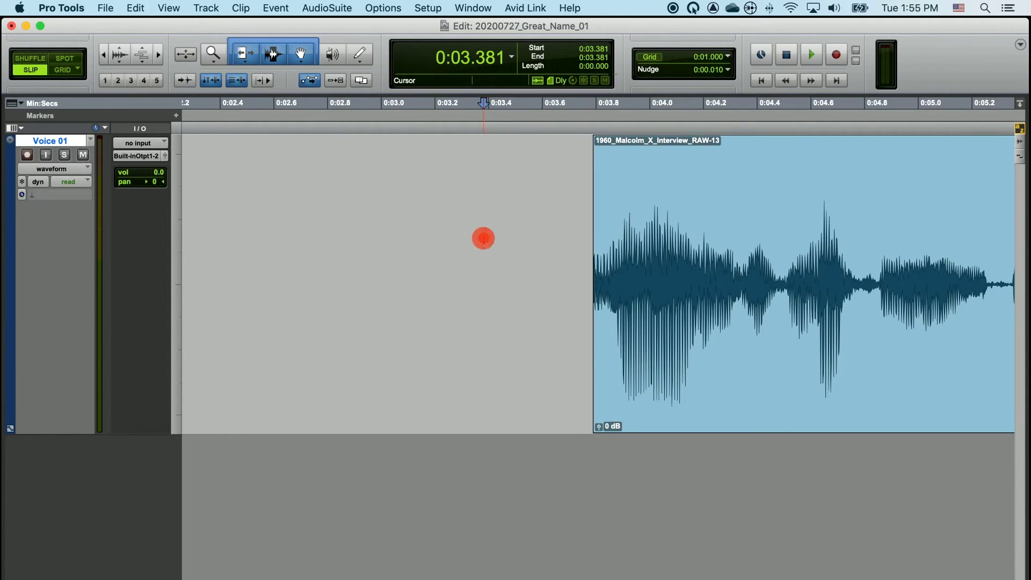
pyautogui.press('space')
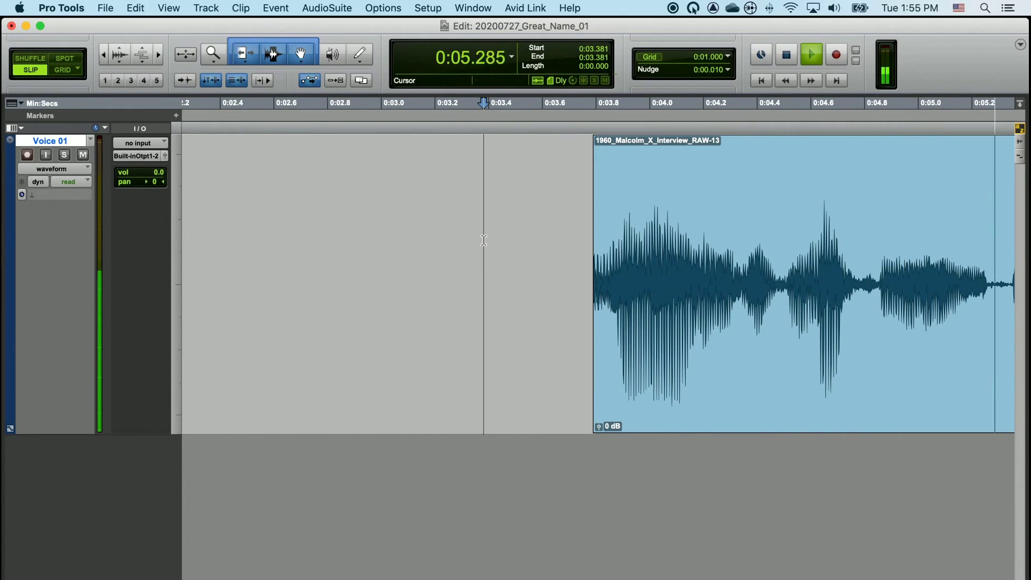
pyautogui.press('space')
pyautogui.press('super+bracketleft')
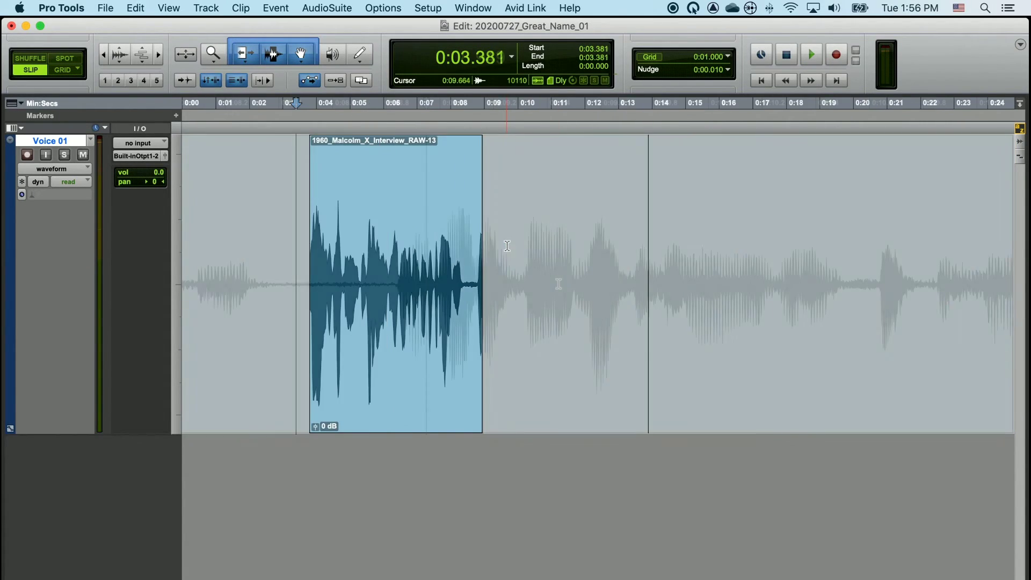
pyautogui.click(558, 283)
pyautogui.press('super+bracketright')
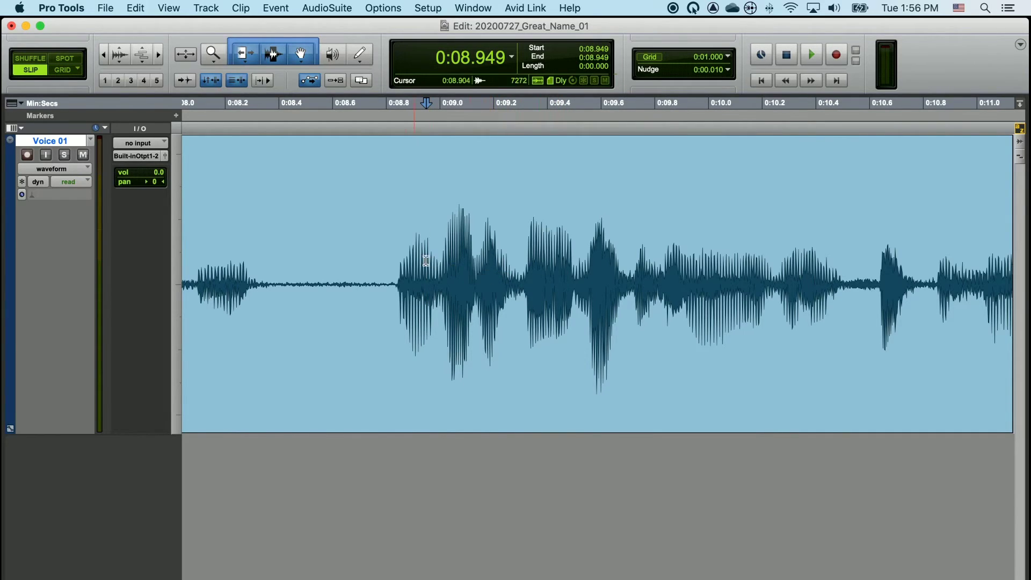
pyautogui.click(320, 224)
pyautogui.press('space')
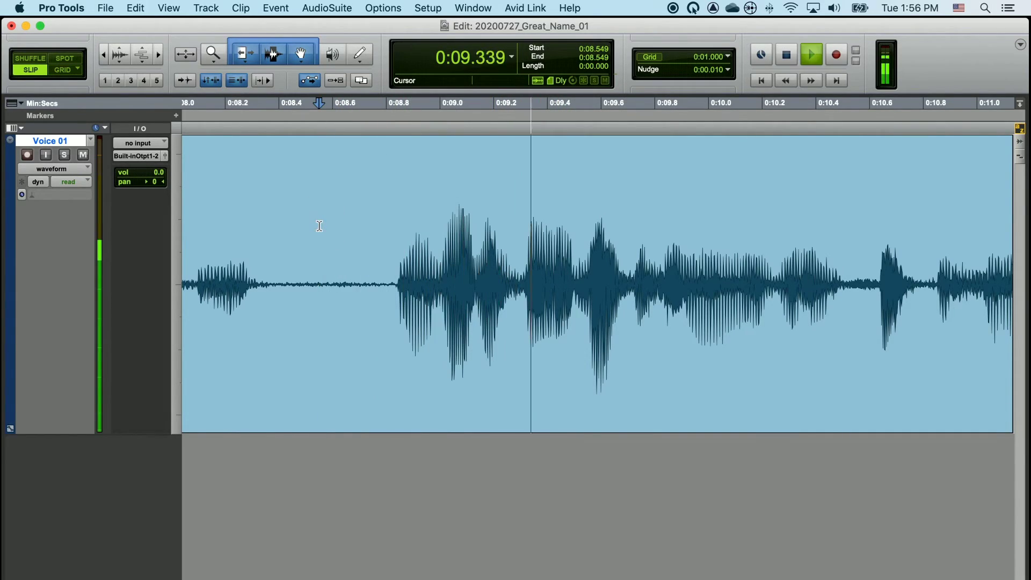
pyautogui.press('space')
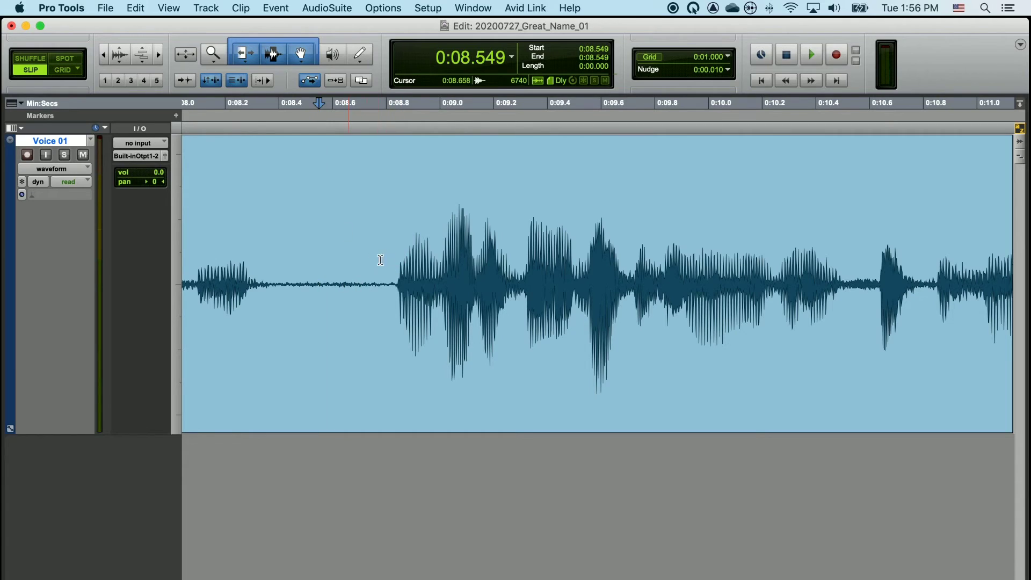
pyautogui.press('space')
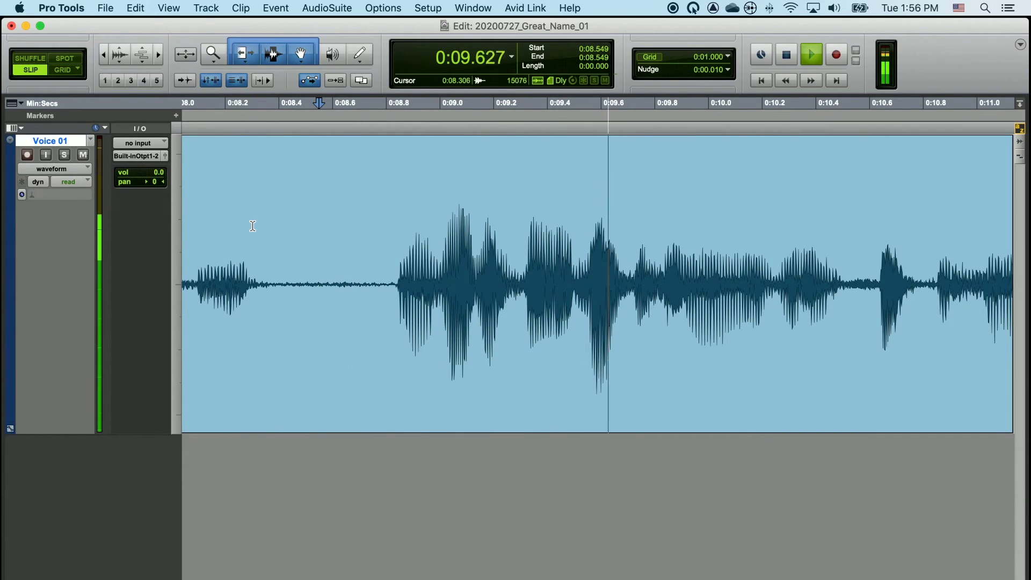
pyautogui.press('space')
pyautogui.moveTo(400, 252); pyautogui.dragTo(433, 255)
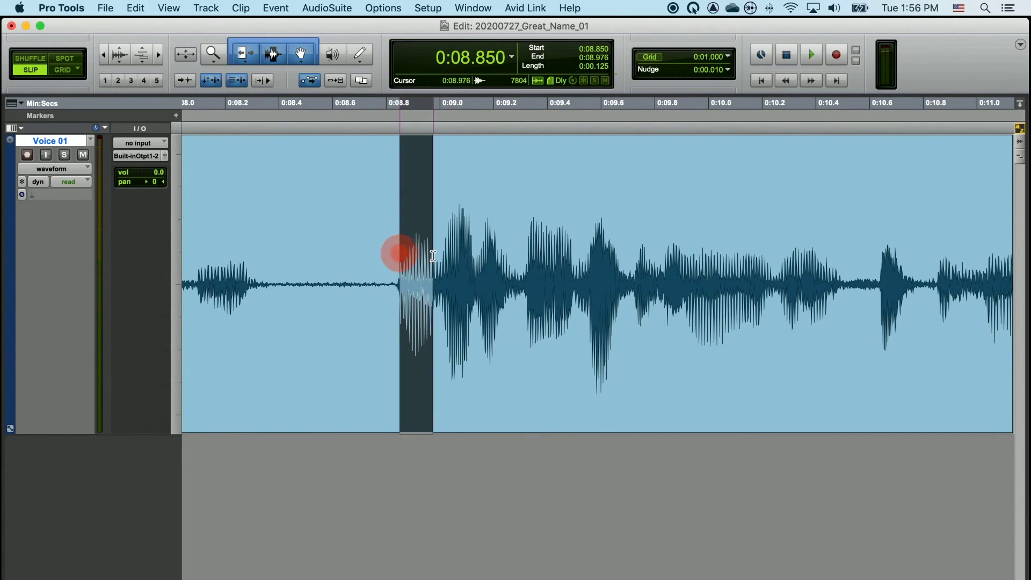
pyautogui.click(447, 205)
pyautogui.moveTo(441, 205); pyautogui.dragTo(551, 201)
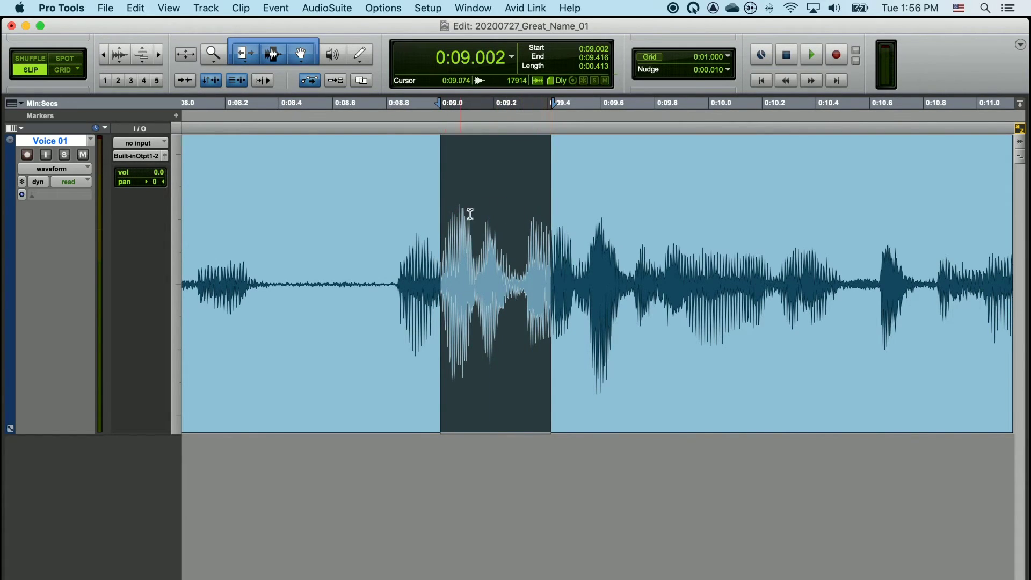
pyautogui.click(424, 212)
pyautogui.scroll(-10, 387, 247)
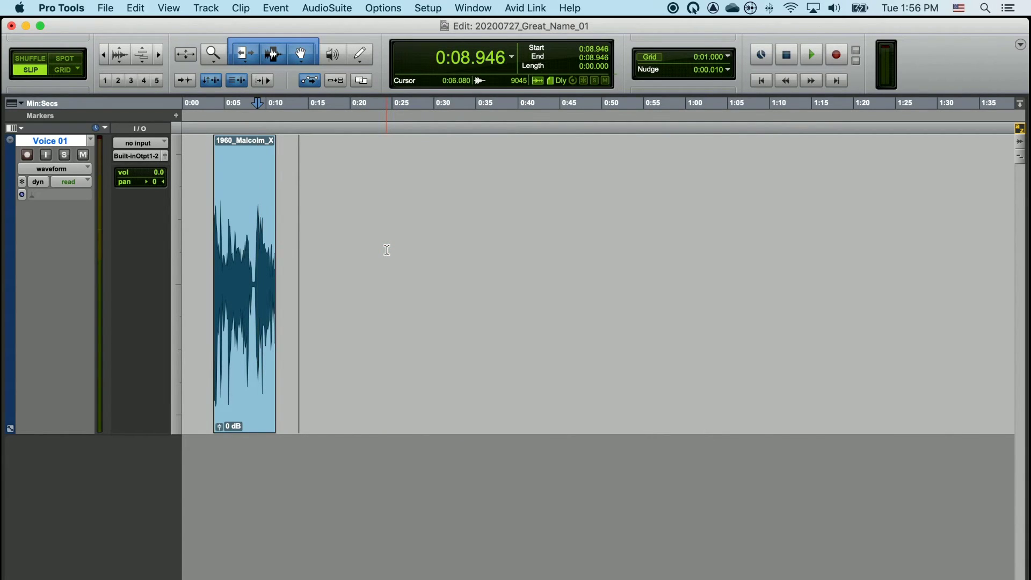
pyautogui.scroll(10, 387, 250)
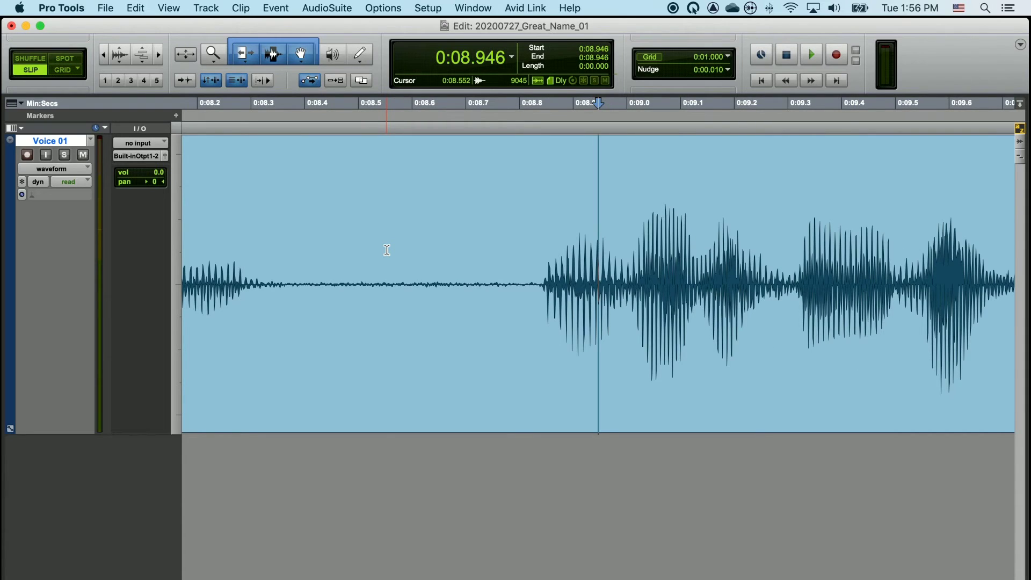
pyautogui.hscroll(5, 387, 249)
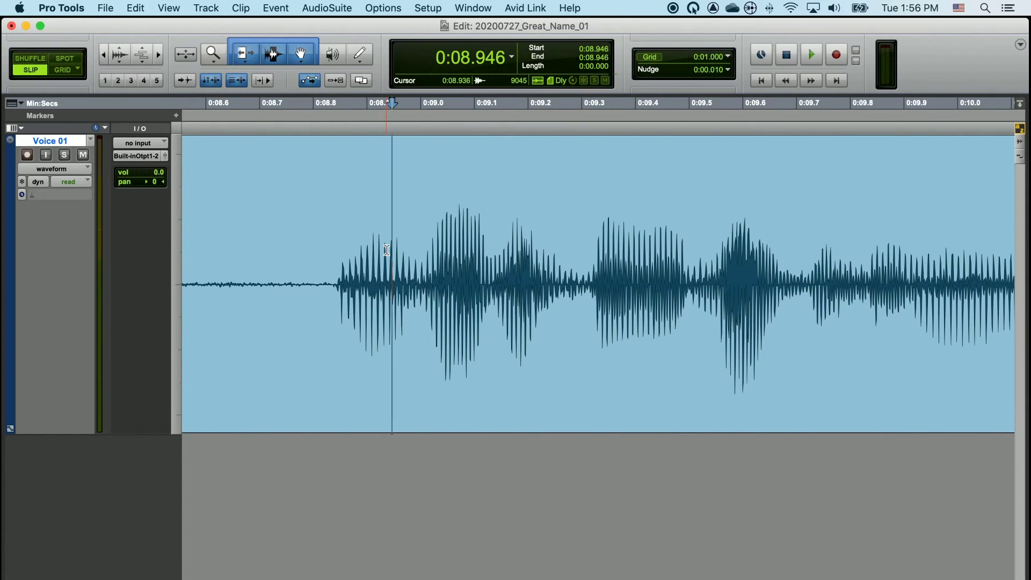
# Audition around 0:08.810–0:09.057 and split the clip at 0:08.998.
pyautogui.click(319, 229)
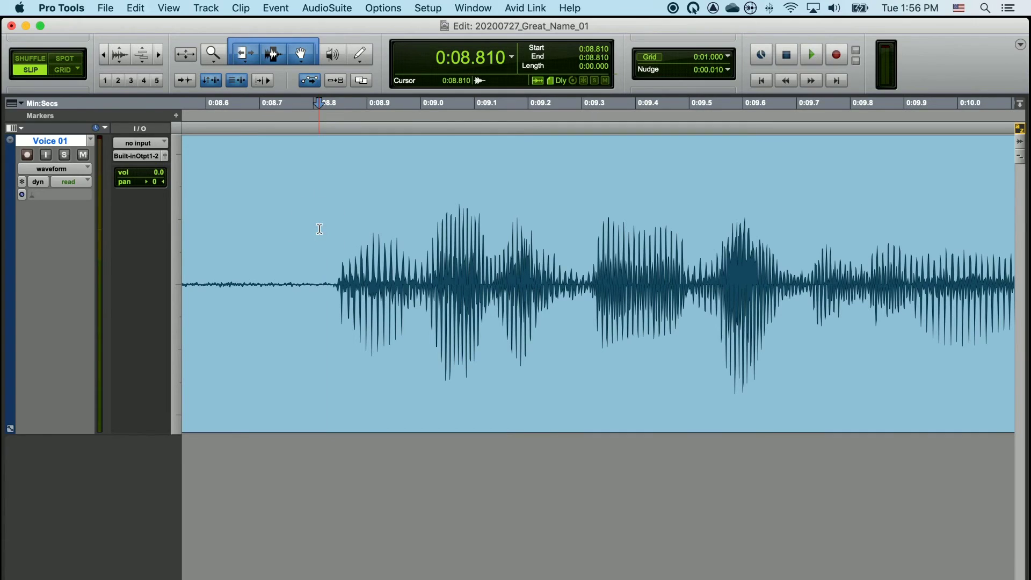
pyautogui.press('space')
pyautogui.press('space')
pyautogui.moveTo(337, 253); pyautogui.dragTo(376, 257)
pyautogui.click(451, 256)
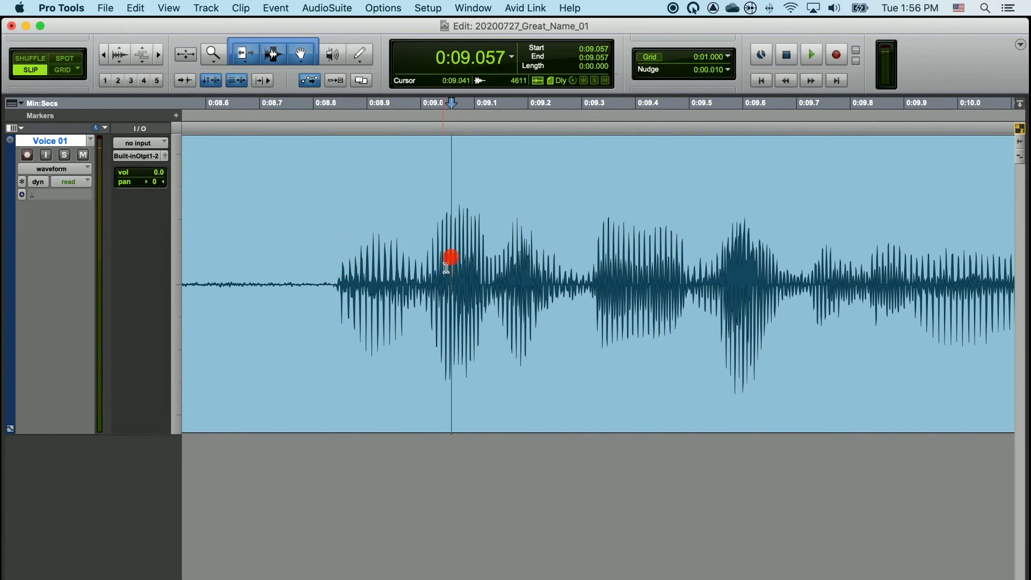
pyautogui.click(420, 229)
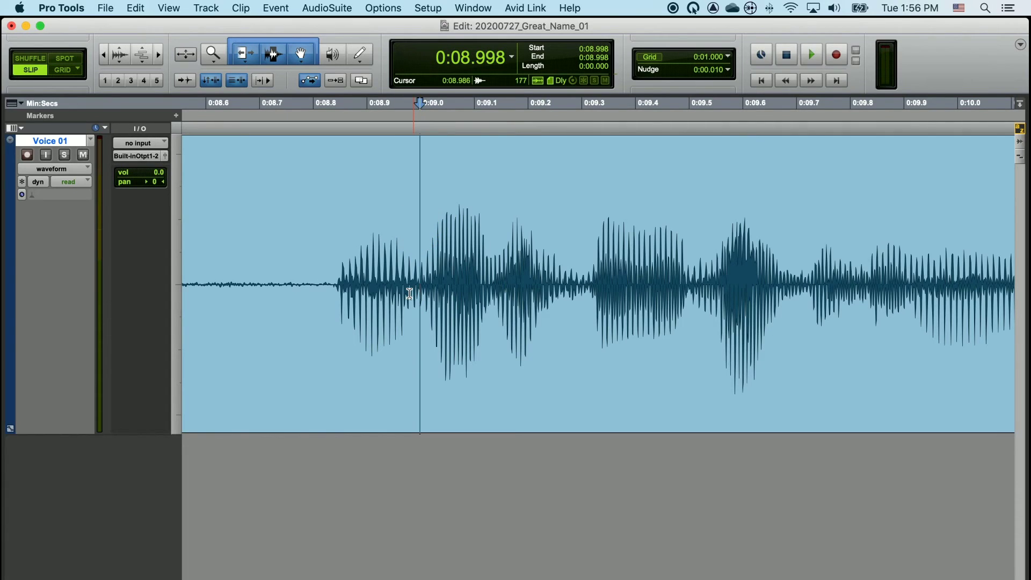
pyautogui.press('space')
pyautogui.press('space')
pyautogui.press('space')
pyautogui.press('space')
pyautogui.press('space')
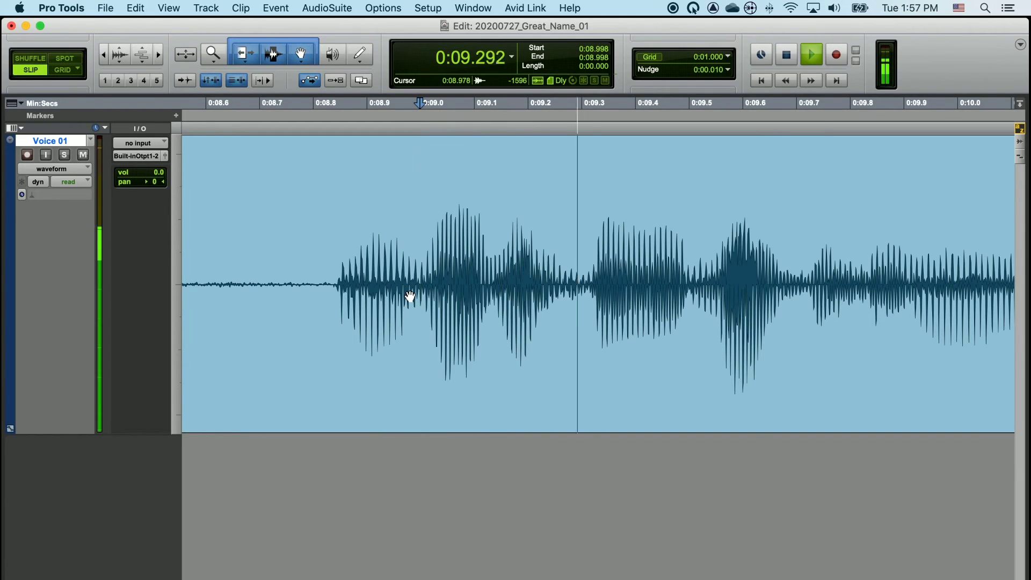
pyautogui.press('space')
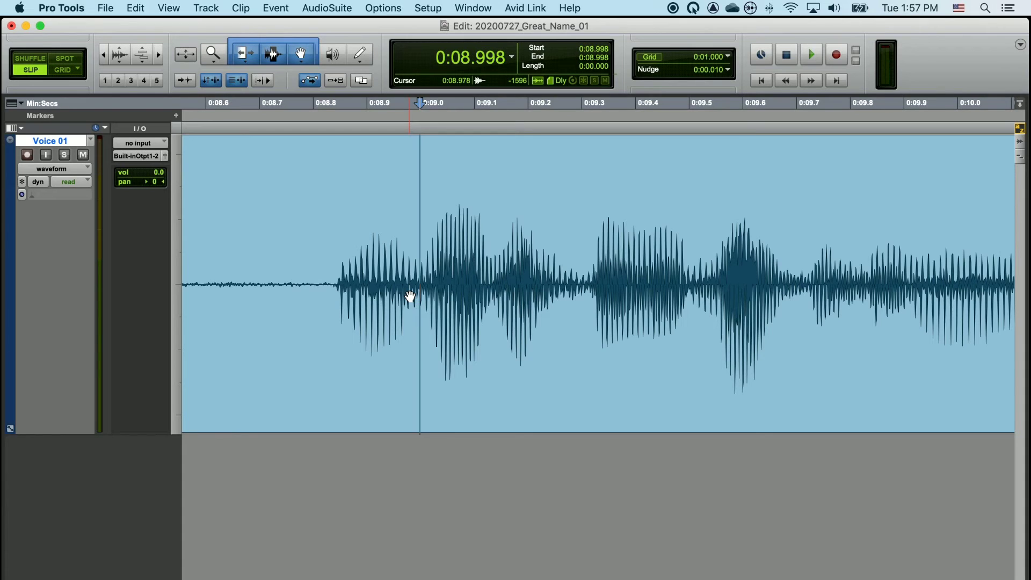
pyautogui.press('super+e')
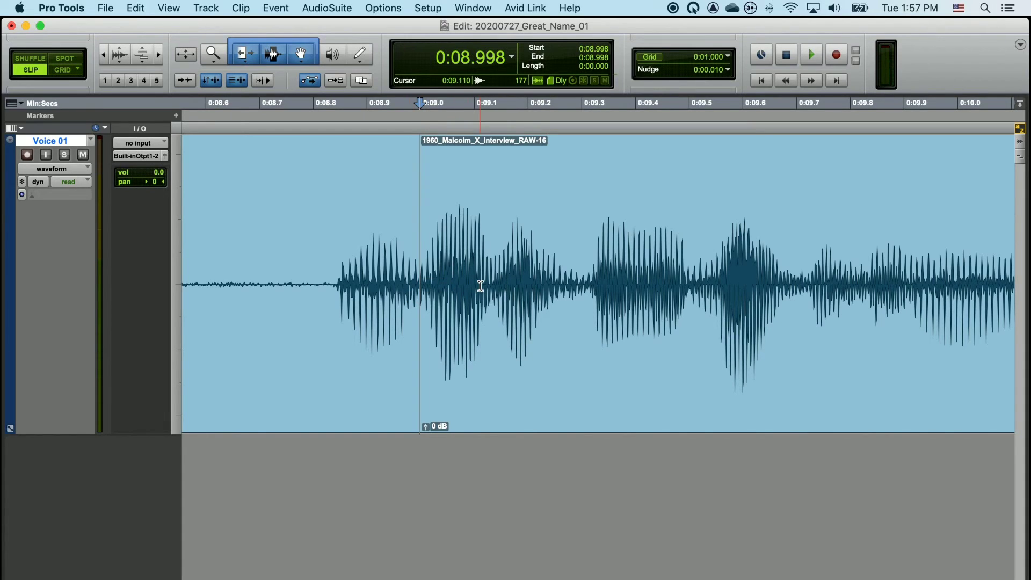
# Move RAW-16 right to open a gap and audition the phrase from 0:07.578.
pyautogui.moveTo(539, 379); pyautogui.dragTo(704, 380)
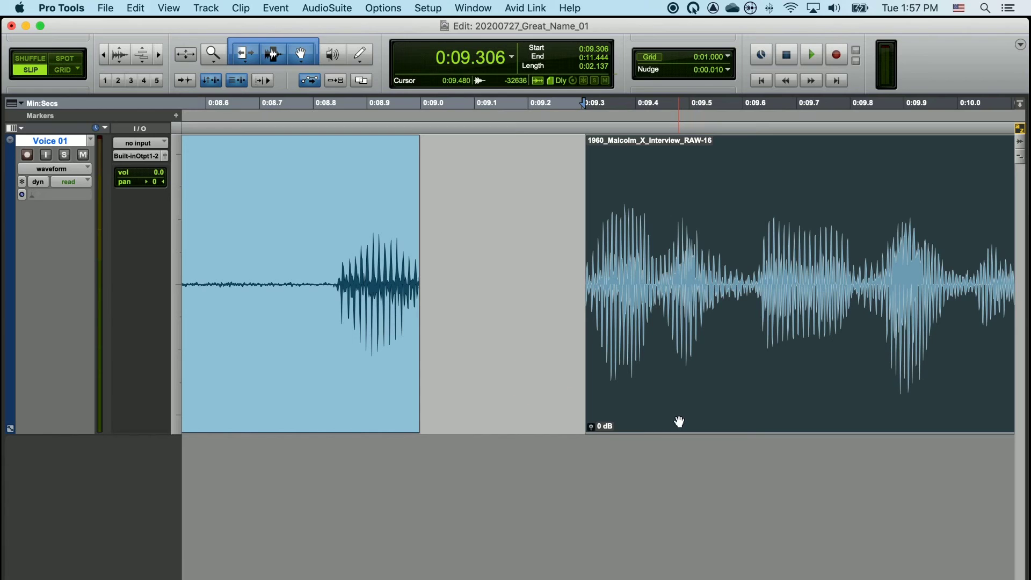
pyautogui.click(459, 177)
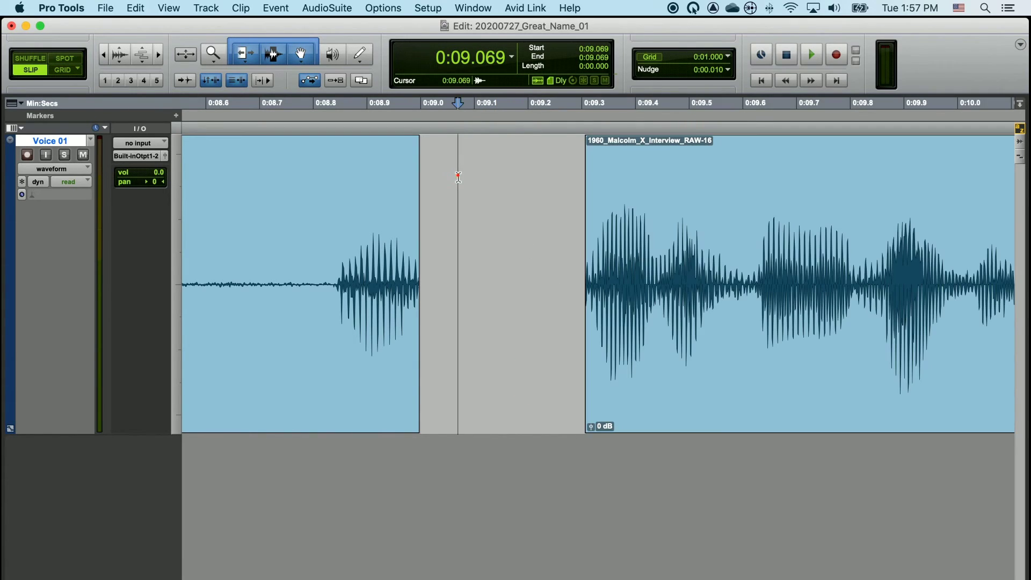
pyautogui.press('space')
pyautogui.press('space')
pyautogui.press('r')
pyautogui.press('r')
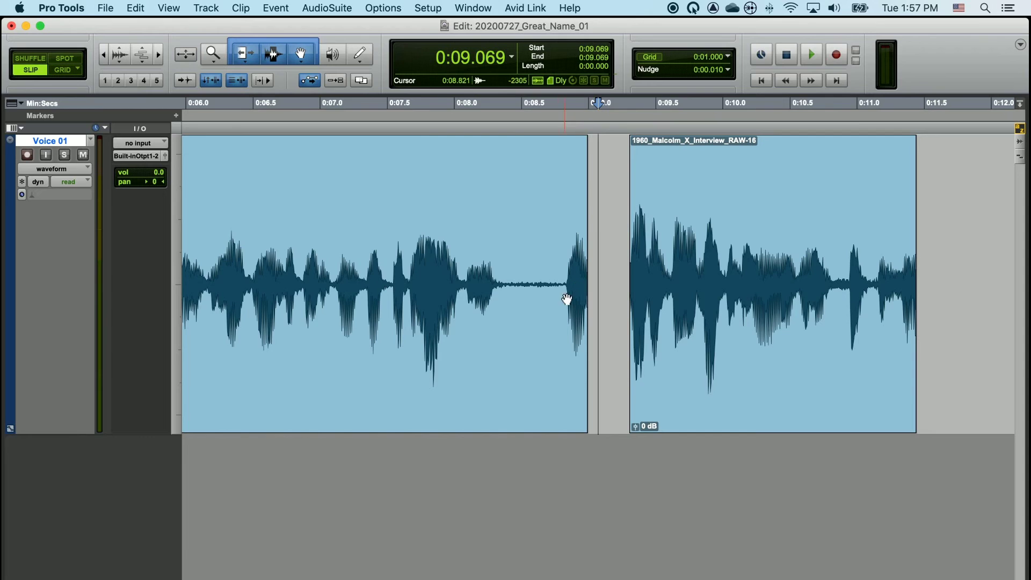
pyautogui.click(398, 232)
pyautogui.press('space')
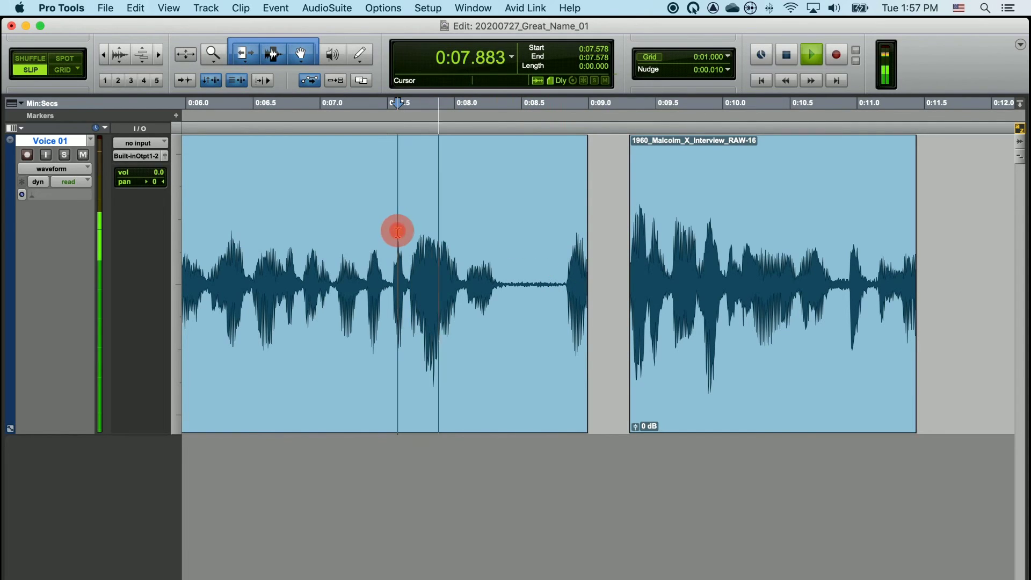
pyautogui.press('space')
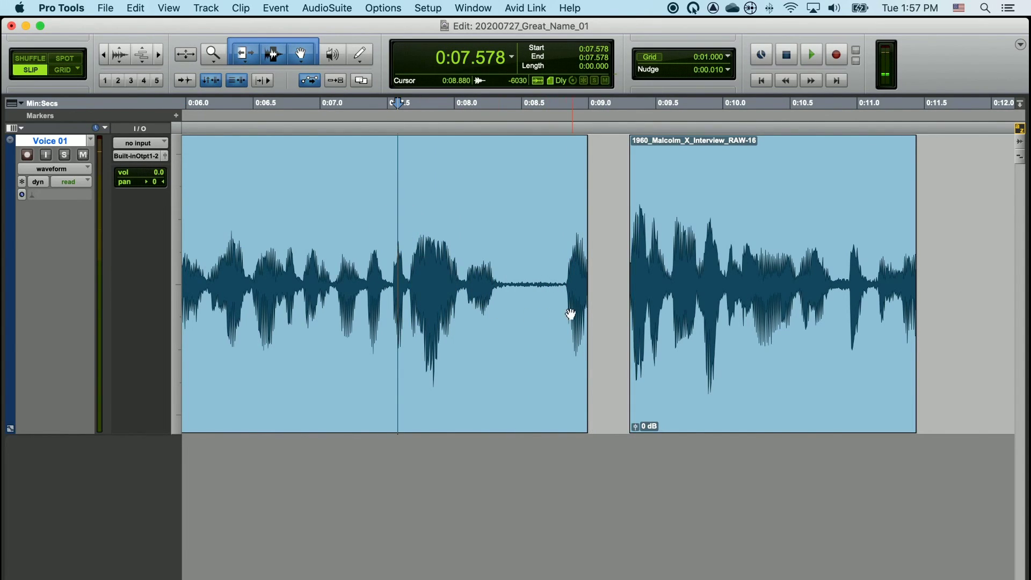
# Trim the first clip's end to 0:08.878 and slide RAW-16 left against it.
pyautogui.scroll(2, 570, 314)
pyautogui.moveTo(634, 283); pyautogui.dragTo(551, 289)
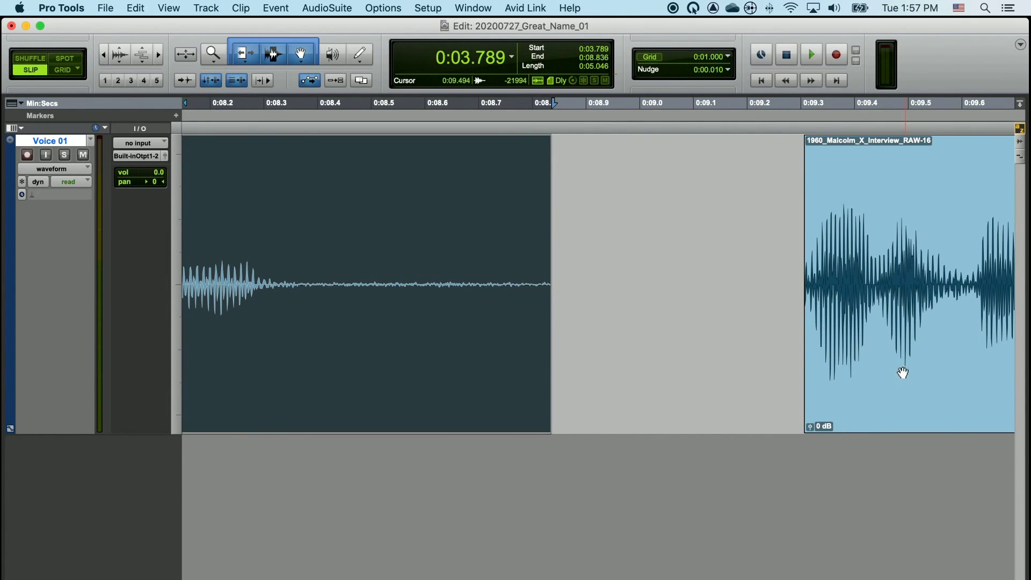
pyautogui.moveTo(919, 412); pyautogui.dragTo(664, 405)
pyautogui.scroll(-4, 696, 260)
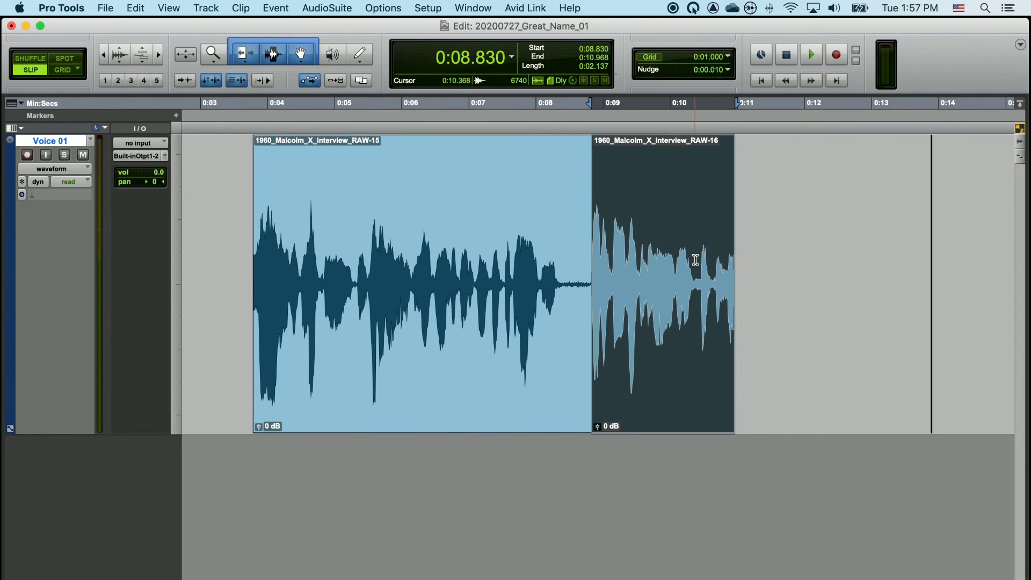
# Play back the edit from 0:05.194 and stop to check the rejoined clips.
pyautogui.click(348, 238)
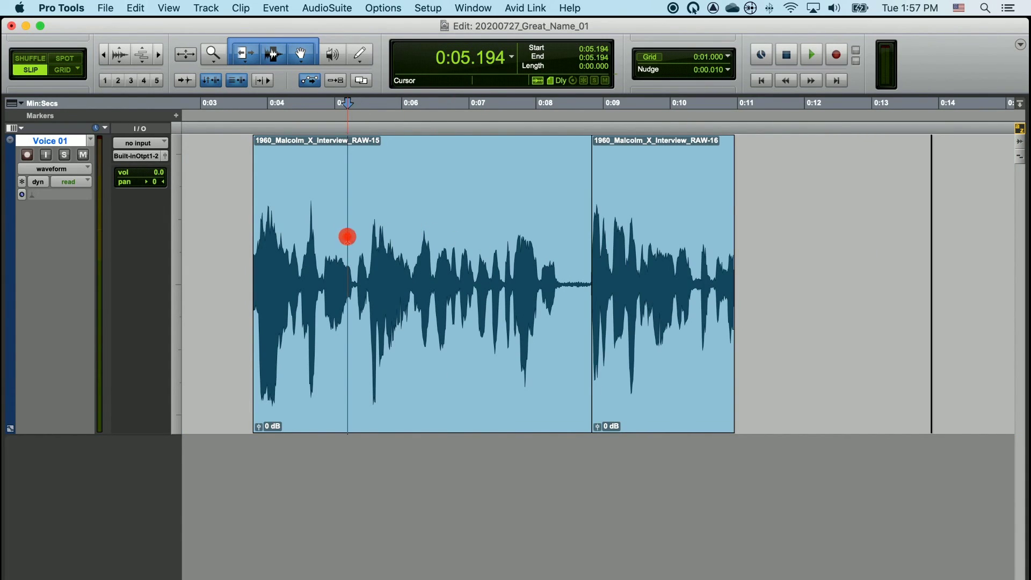
pyautogui.press('space')
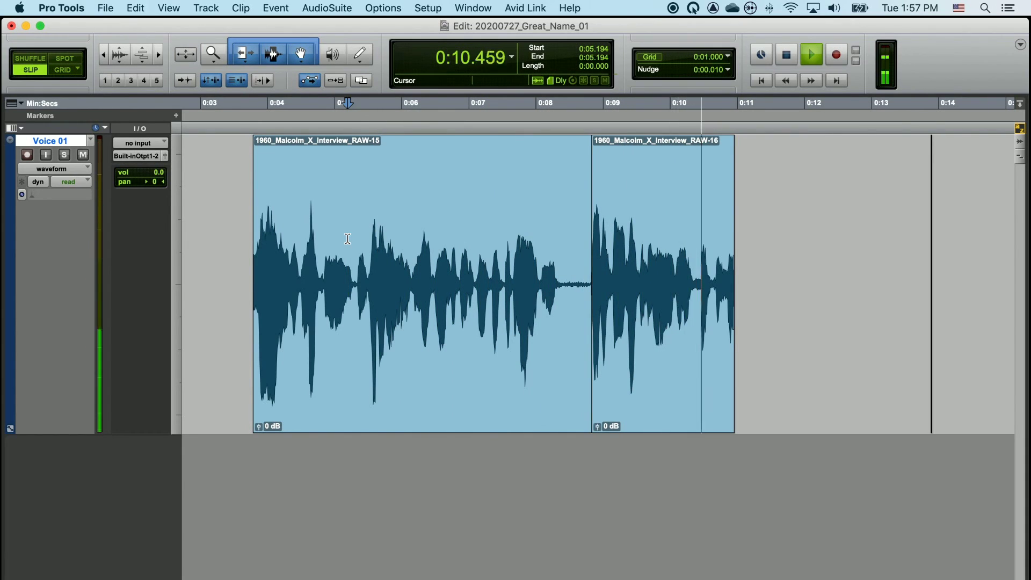
pyautogui.press('space')
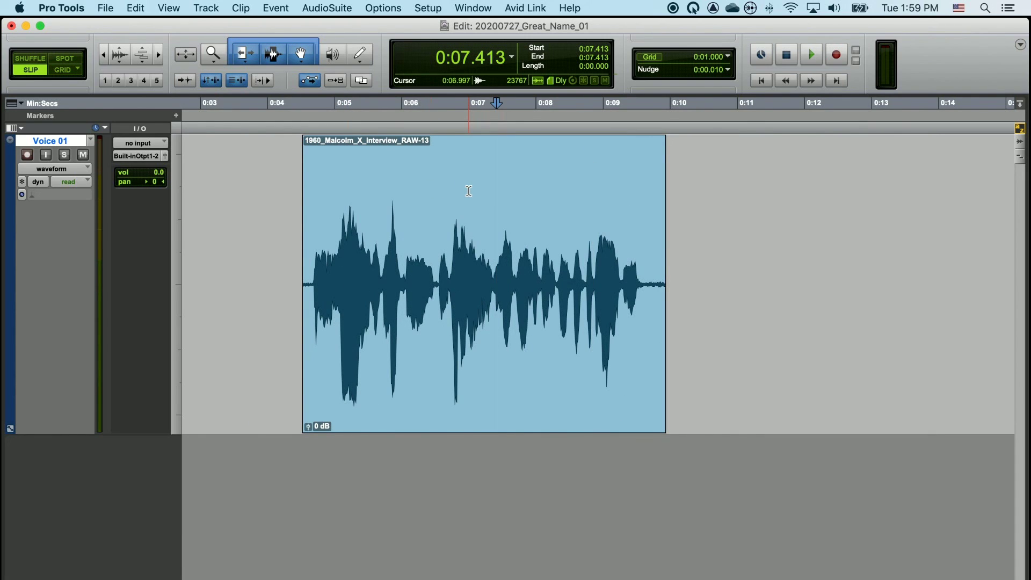
# Separate RAW-13 at 0:06.528 and move RAW-16 to 0:07.136, leaving a gap after RAW-15.
pyautogui.click(437, 200)
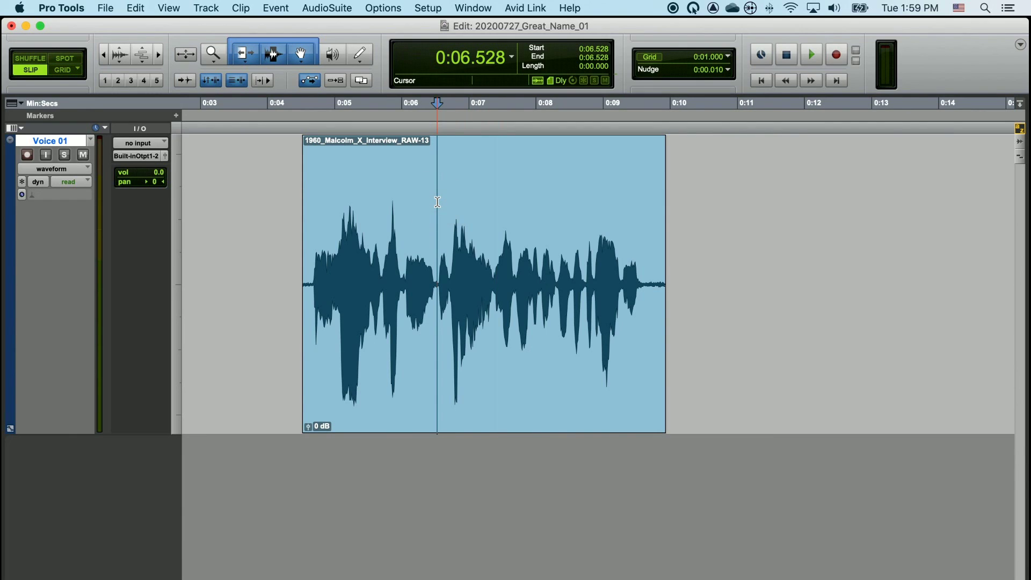
pyautogui.press('super+e')
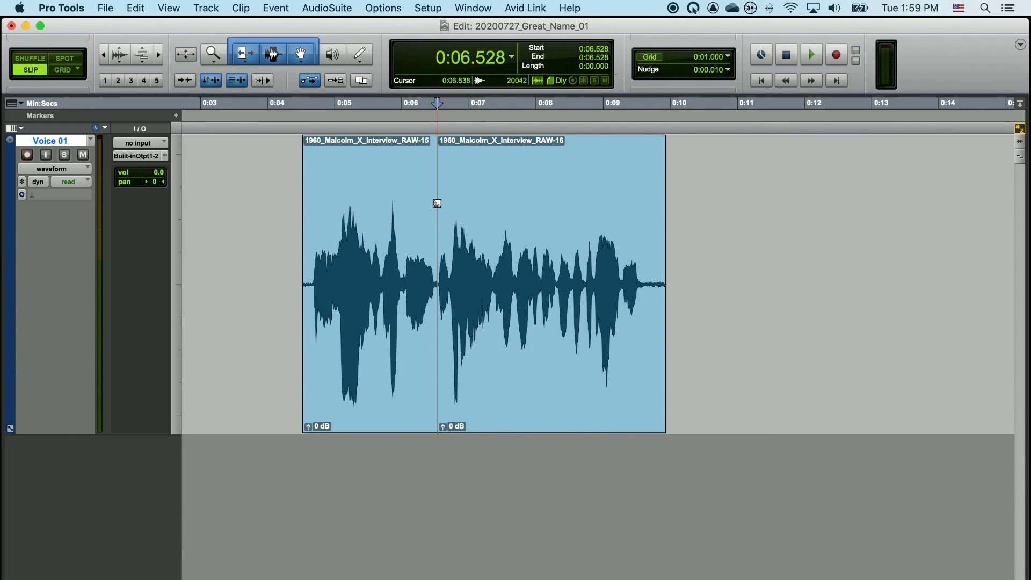
pyautogui.moveTo(526, 386); pyautogui.dragTo(565, 387)
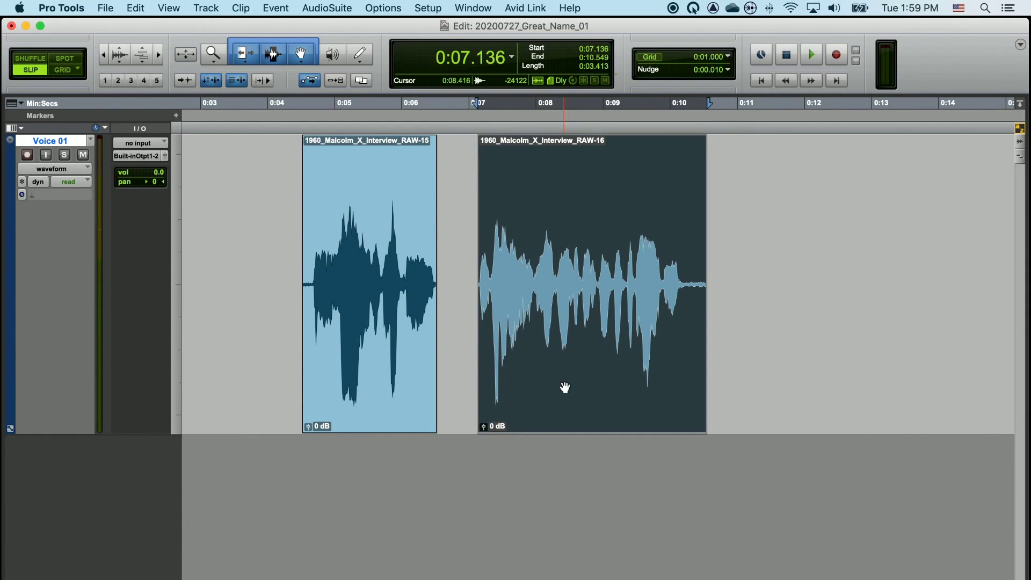